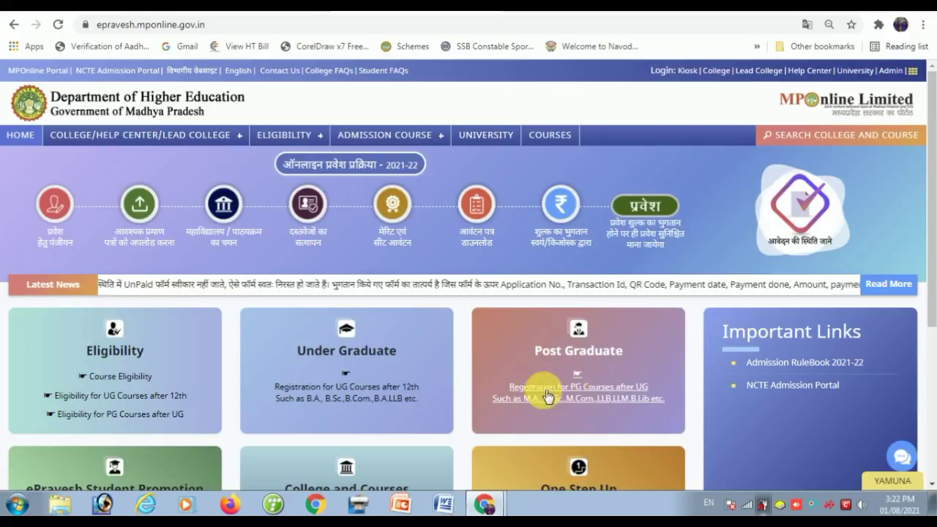
# - Start UG registration after 12th, tick the rules declaration and agree to the instructions
pyautogui.scroll(-1, 414, 359)
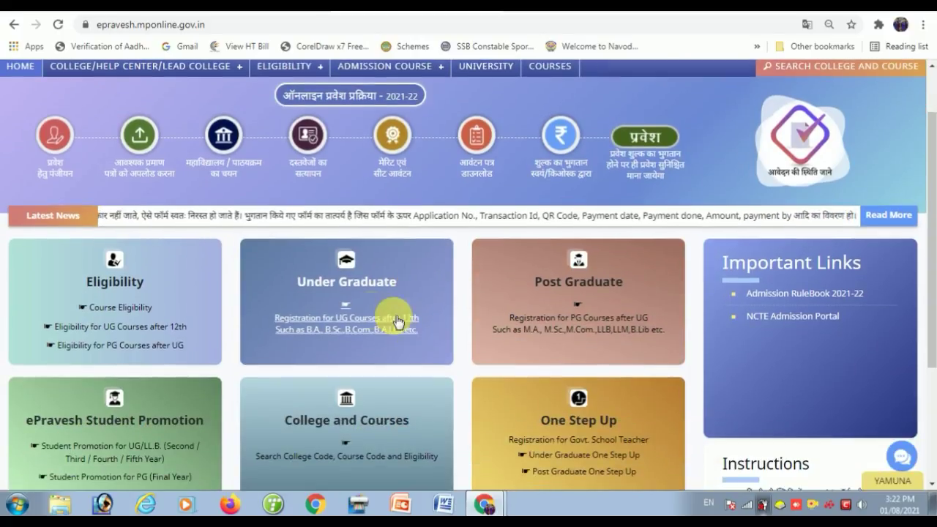
pyautogui.click(349, 326)
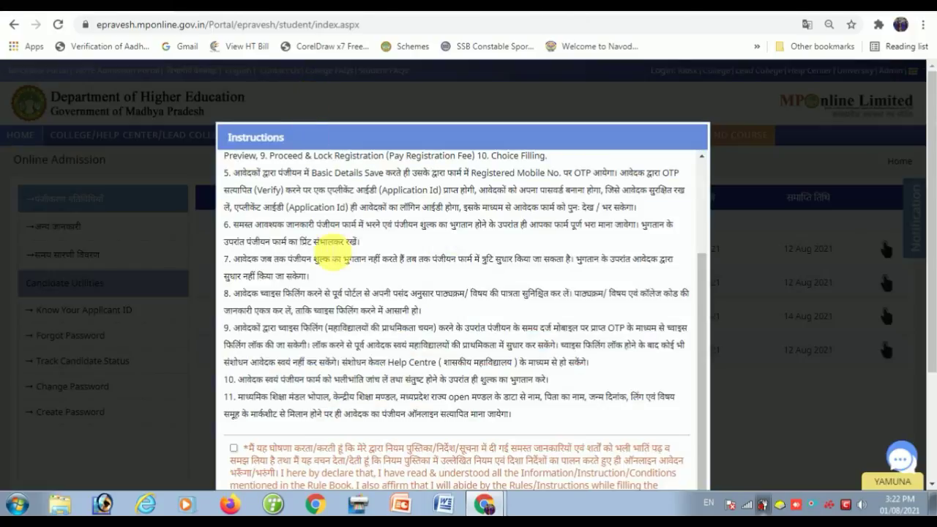
pyautogui.scroll(3, 329, 256)
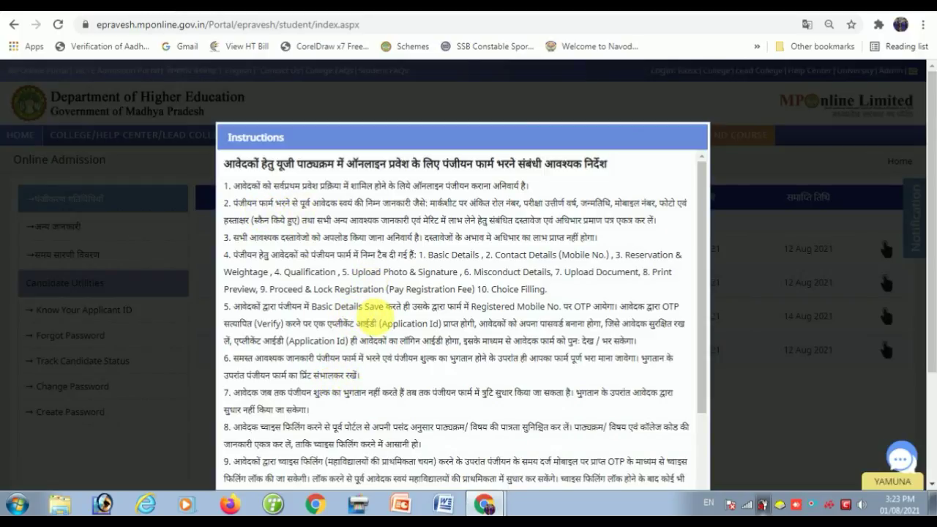
pyautogui.scroll(-5, 372, 314)
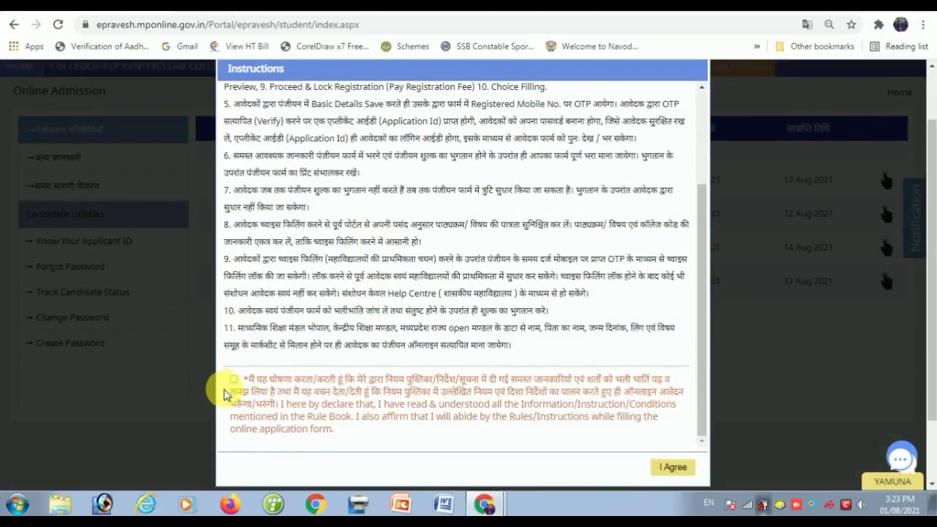
pyautogui.click(233, 379)
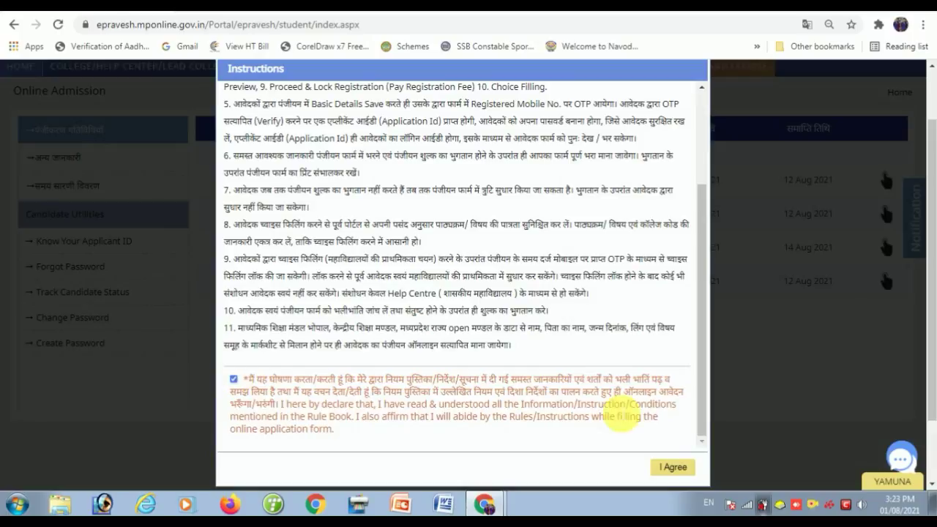
pyautogui.click(672, 466)
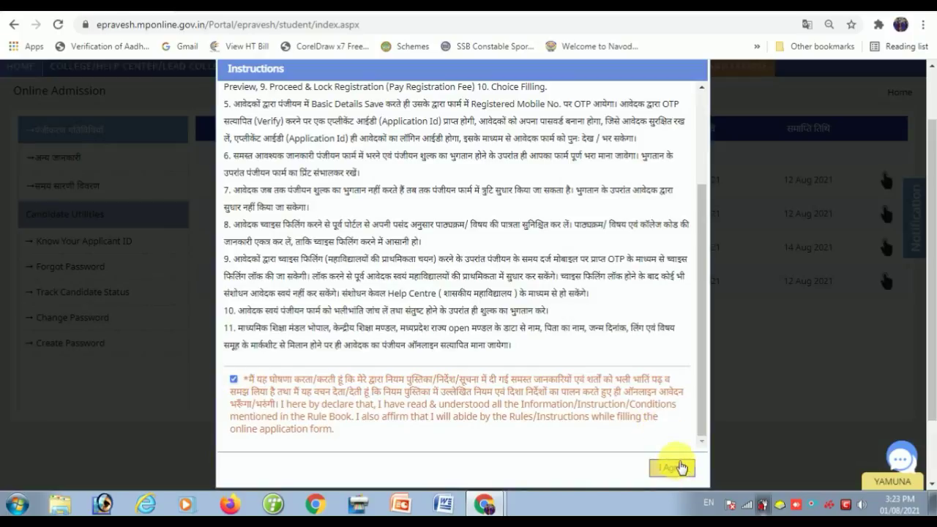
pyautogui.click(678, 467)
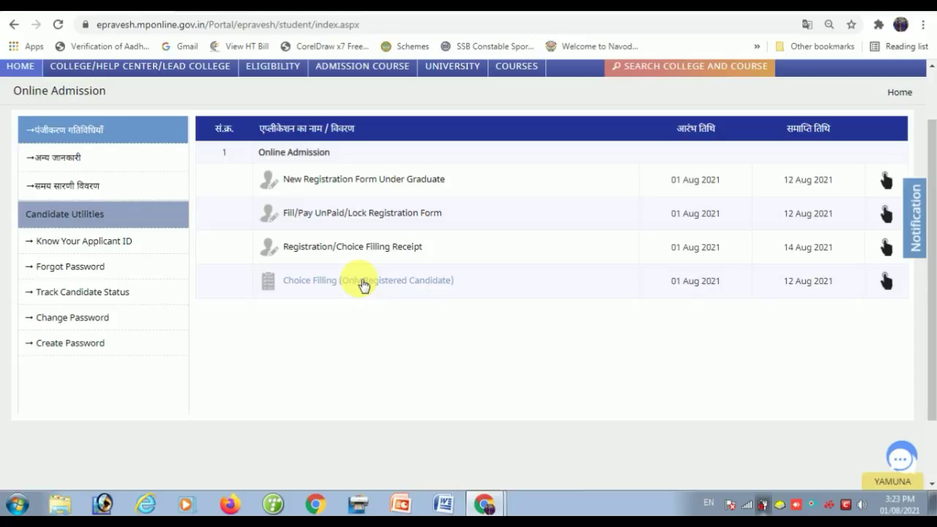
# - Open the 'New Registration Form Under Graduate' application
pyautogui.click(885, 185)
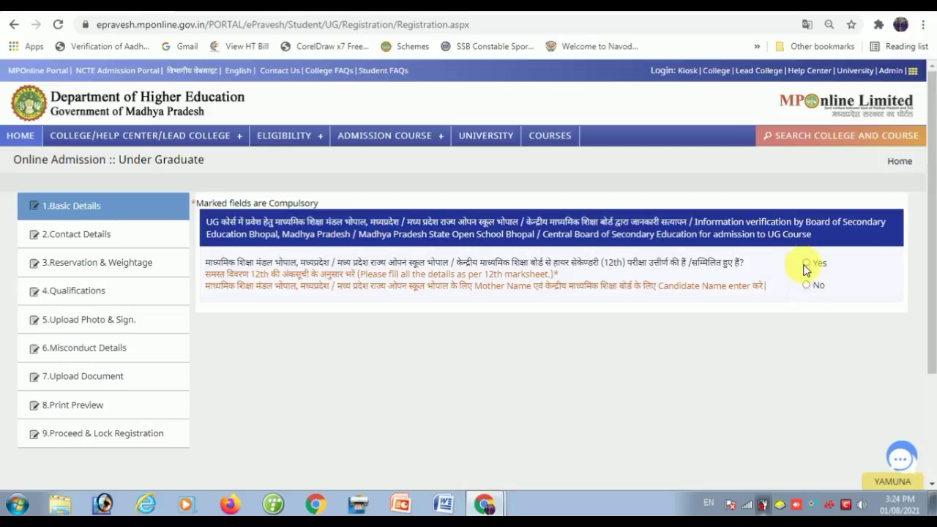
# - Answer Yes to 12th from listed boards, choosing the Bhopal board and exam year 2017
pyautogui.click(807, 263)
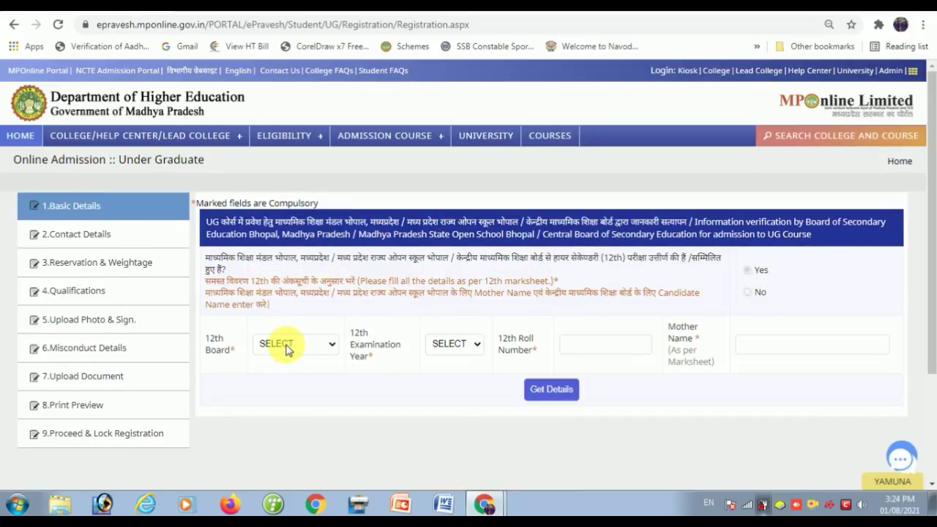
pyautogui.click(289, 348)
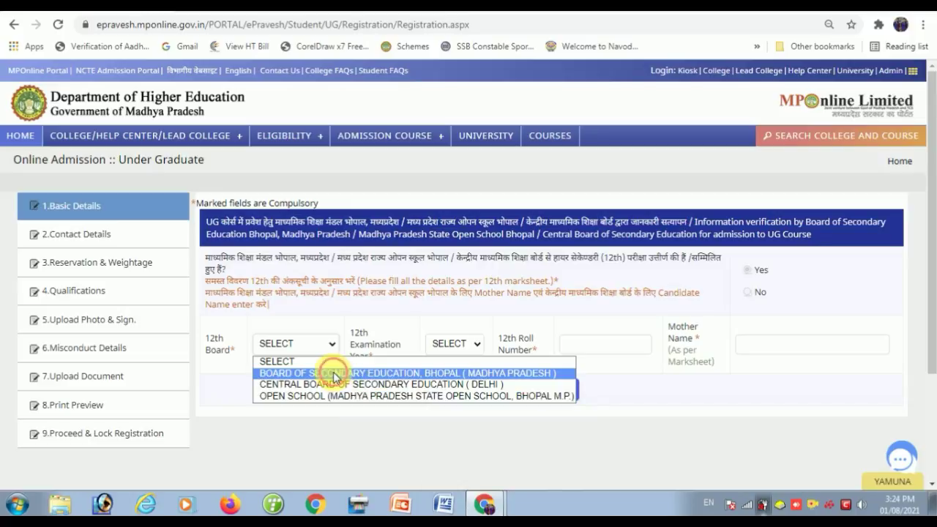
pyautogui.click(333, 375)
pyautogui.click(473, 349)
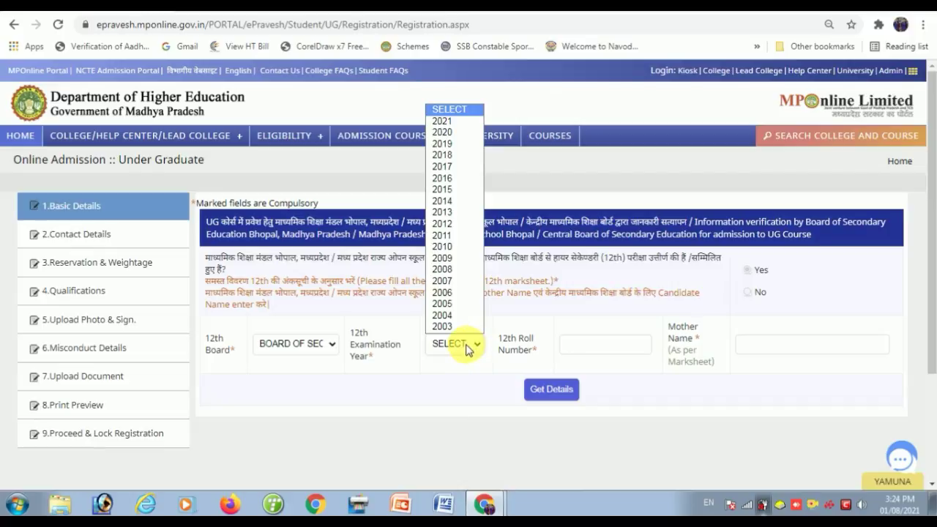
pyautogui.click(449, 170)
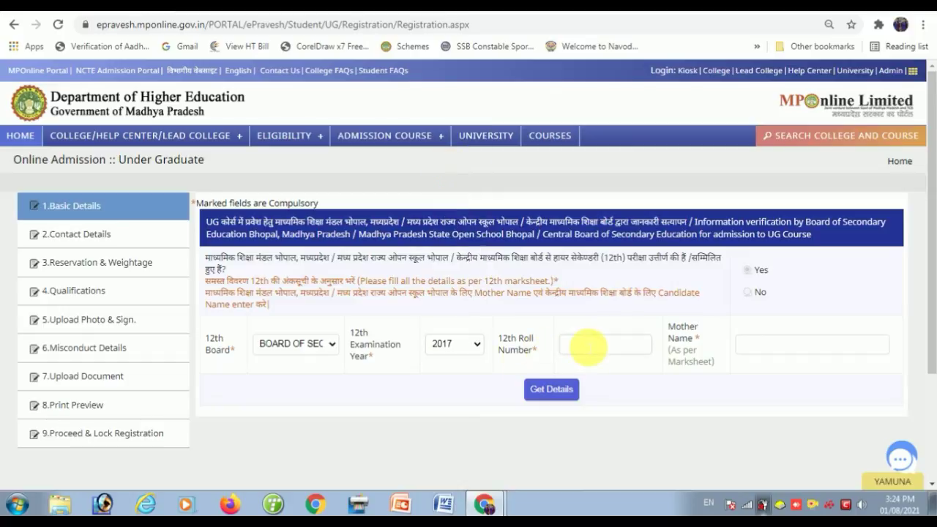
# - Enter the candidate's 12th roll number and mother's name, then fetch the board details
pyautogui.click(587, 347)
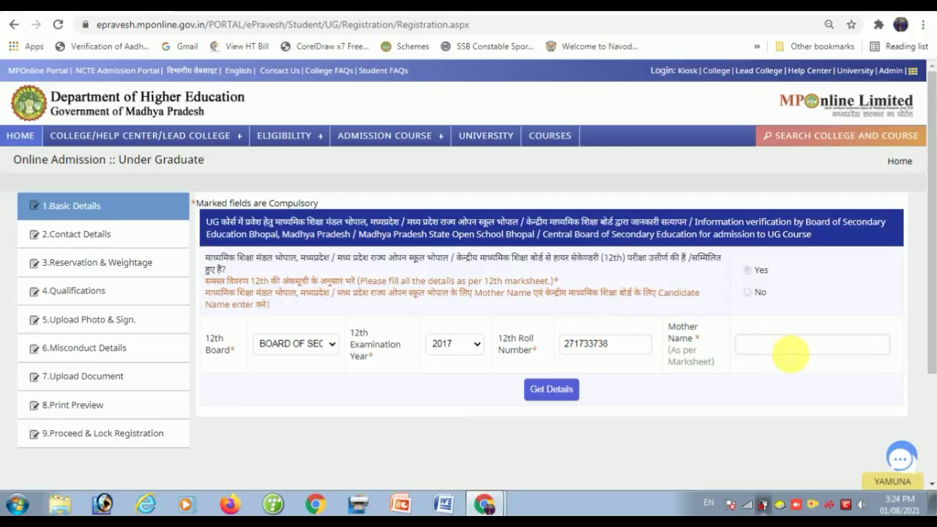
pyautogui.click(790, 353)
pyautogui.click(552, 396)
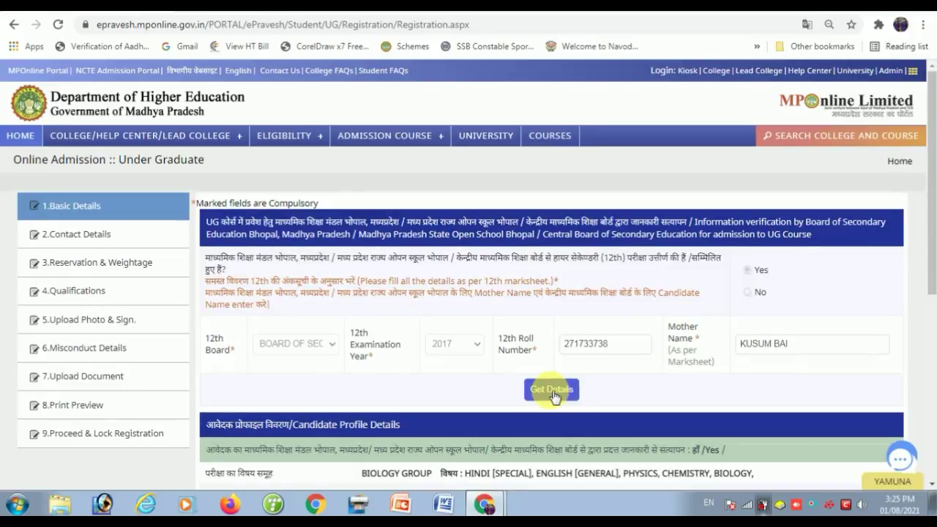
# - Set Gender and Confirm Gender to MALE
pyautogui.scroll(-3, 556, 391)
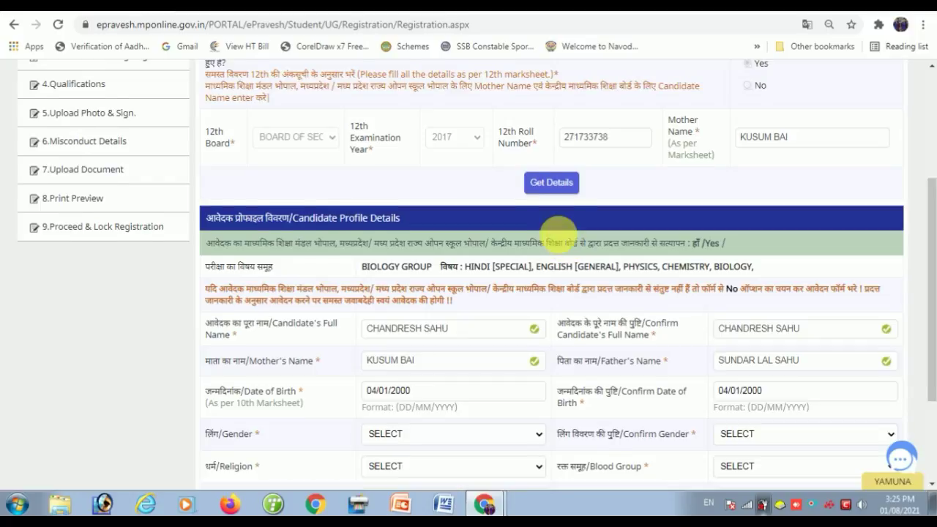
pyautogui.scroll(-2, 556, 223)
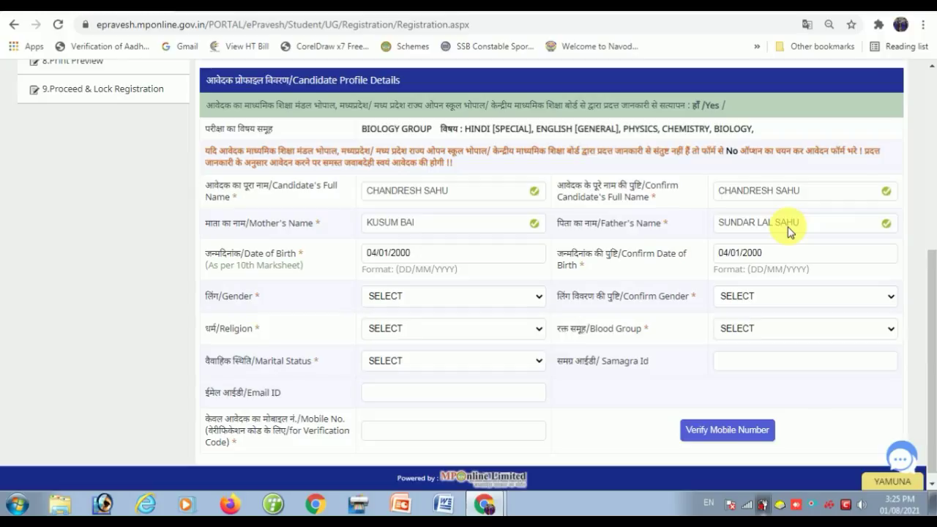
pyautogui.click(384, 296)
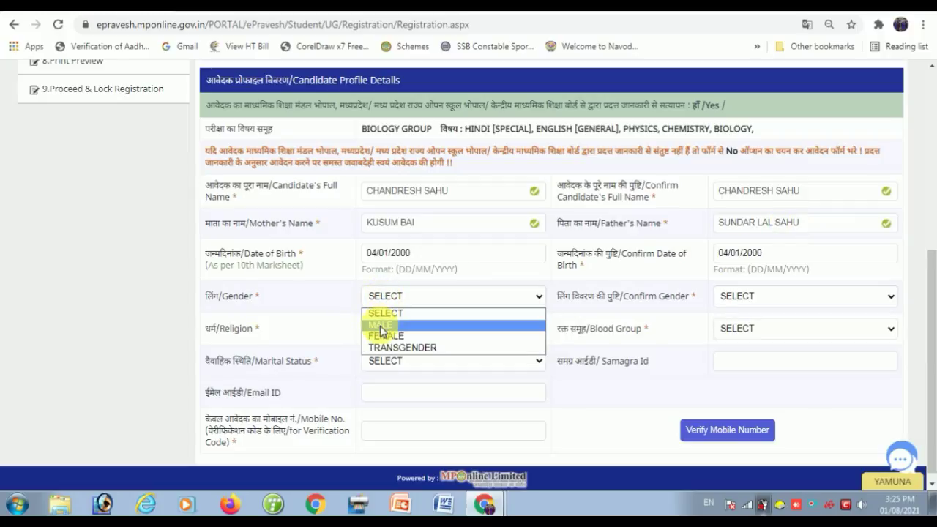
pyautogui.click(380, 325)
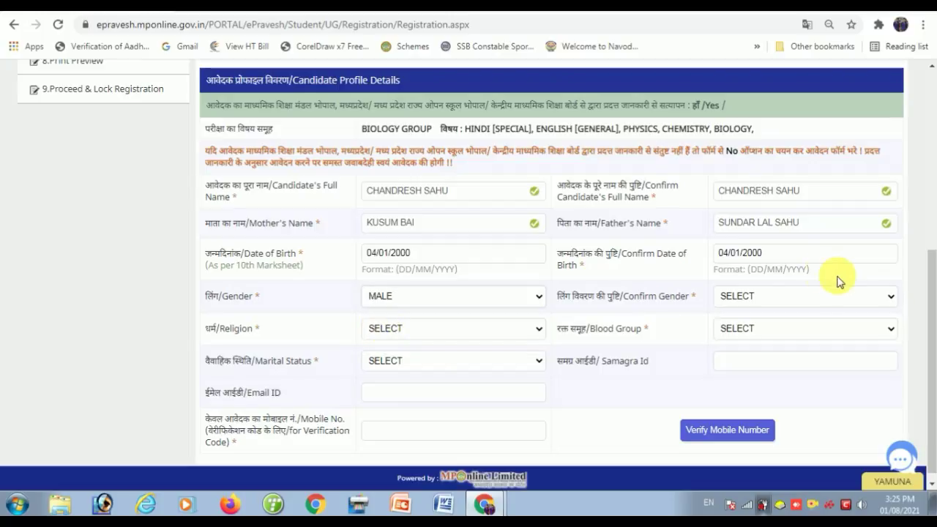
pyautogui.click(775, 295)
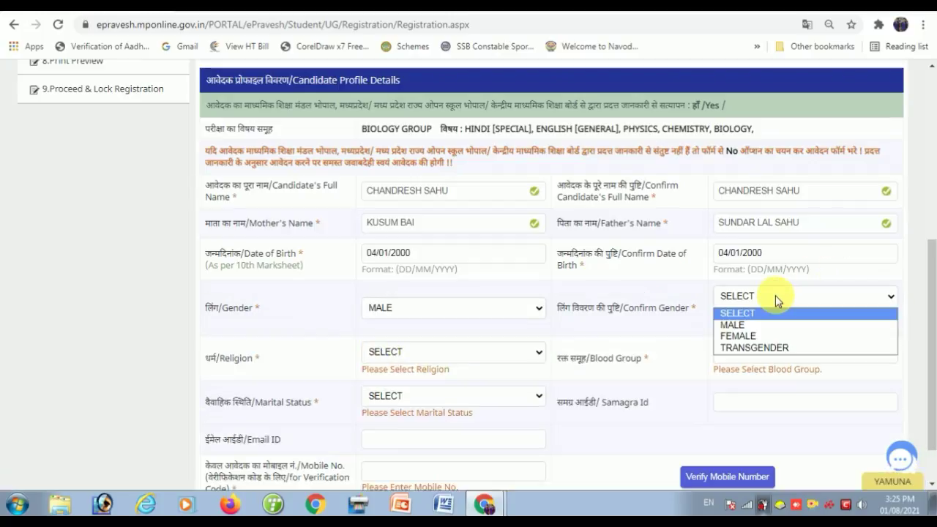
pyautogui.click(733, 325)
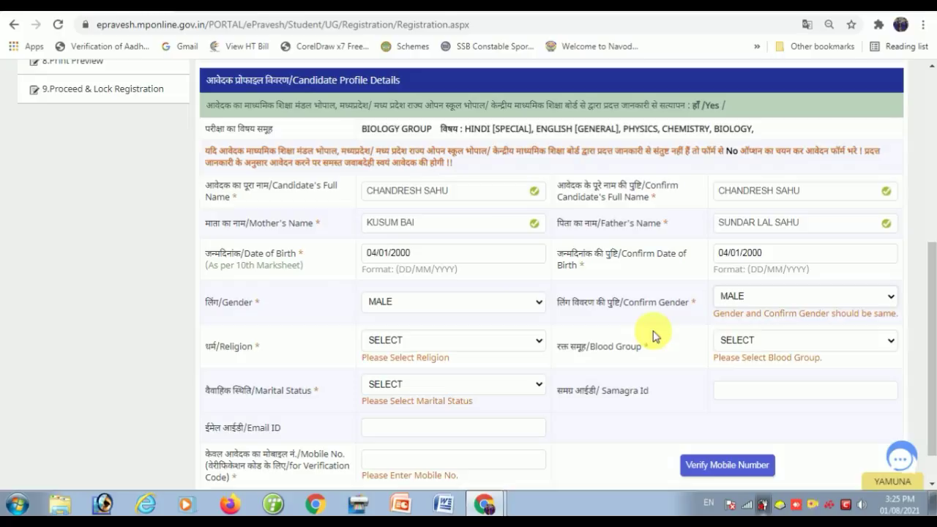
# - Set religion HINDU, blood group NOT KNOWN and marital status SINGLE
pyautogui.click(390, 339)
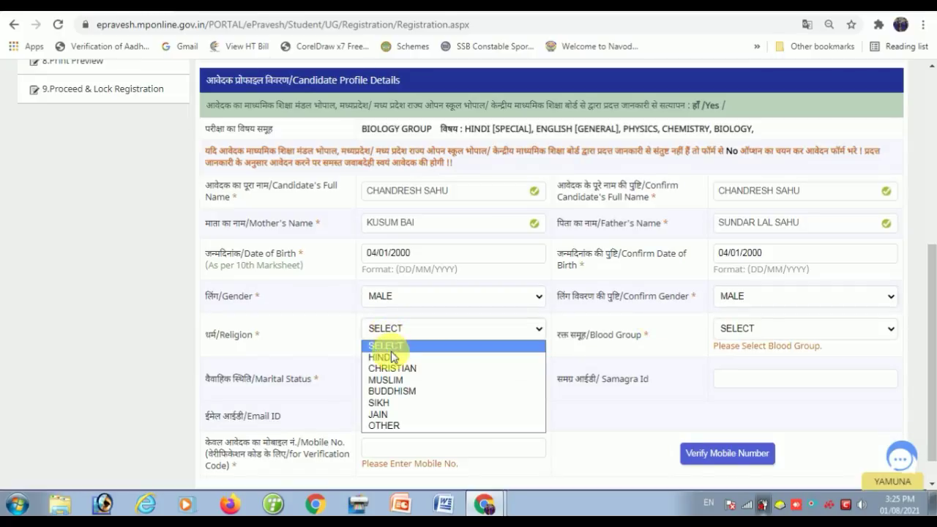
pyautogui.click(766, 329)
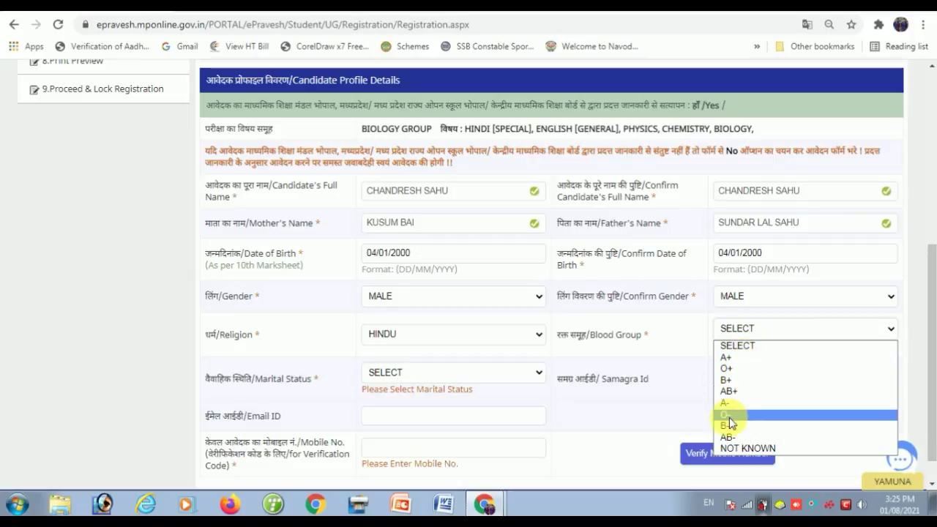
pyautogui.click(766, 447)
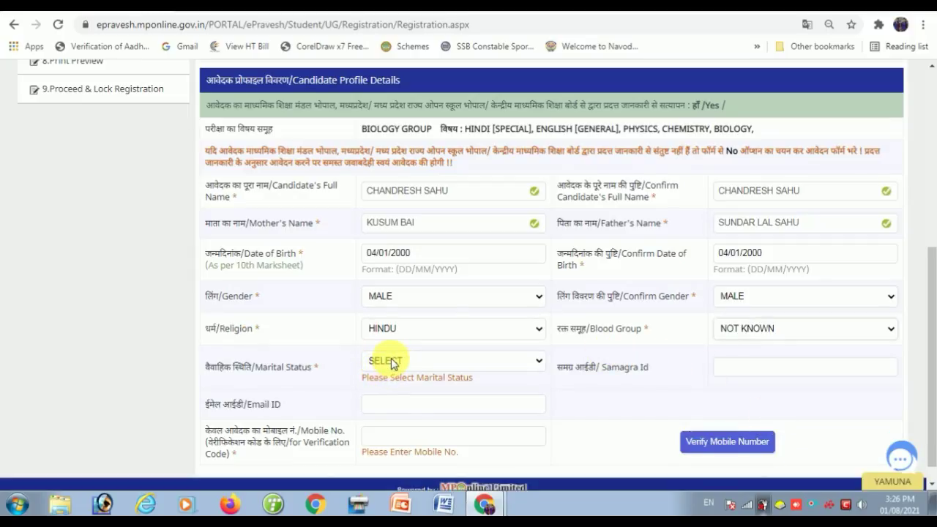
pyautogui.click(390, 362)
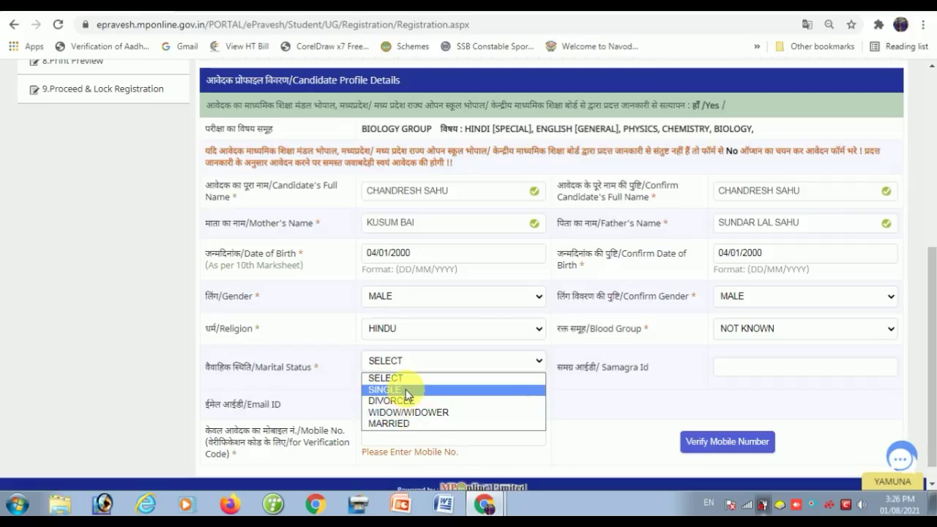
pyautogui.click(406, 390)
pyautogui.click(753, 370)
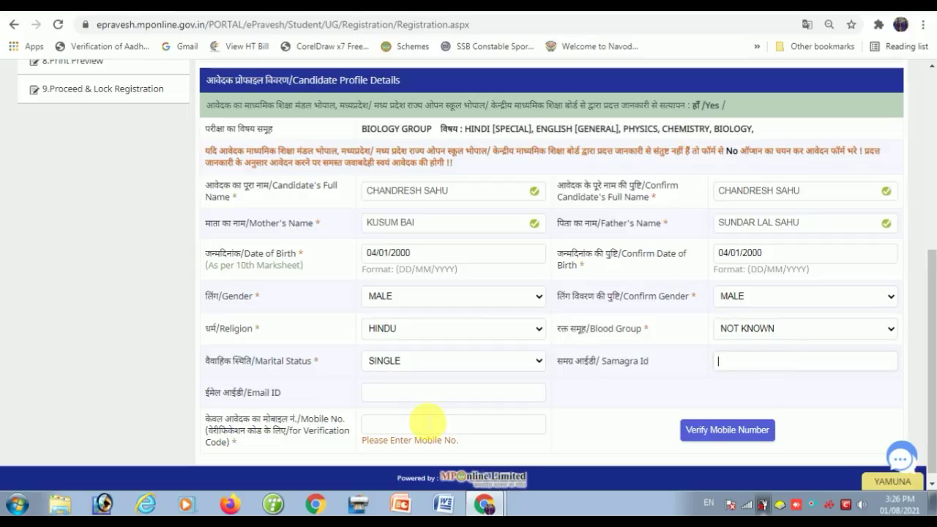
# - Enter the candidate's mobile number and verify it with the received code
pyautogui.click(425, 393)
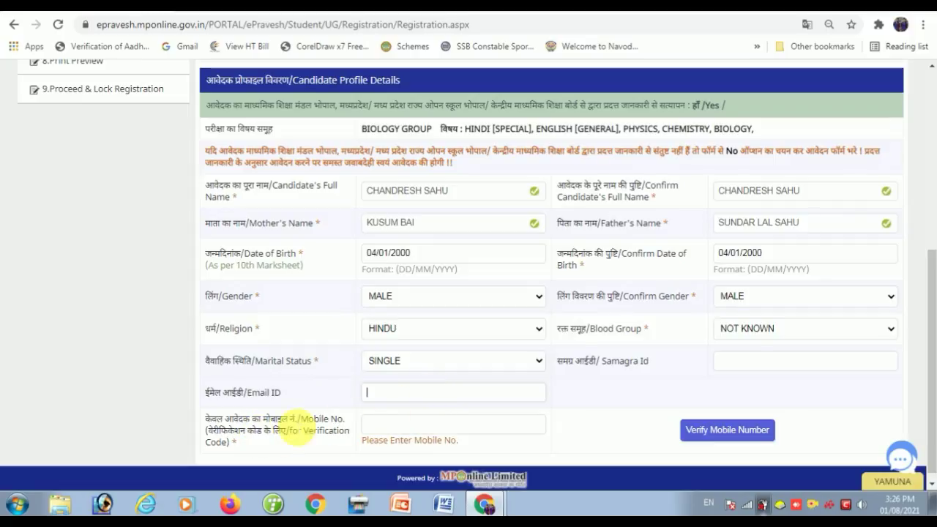
pyautogui.click(409, 426)
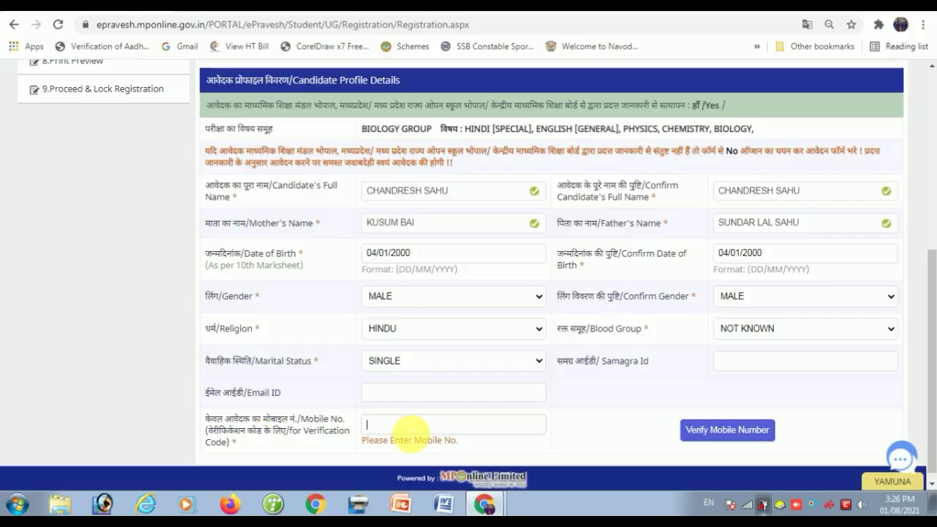
pyautogui.write('88')
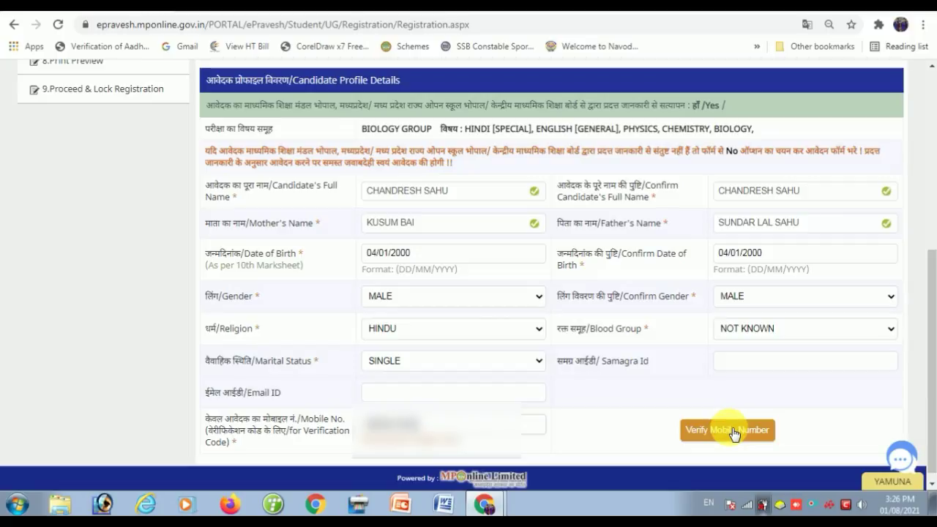
pyautogui.click(732, 433)
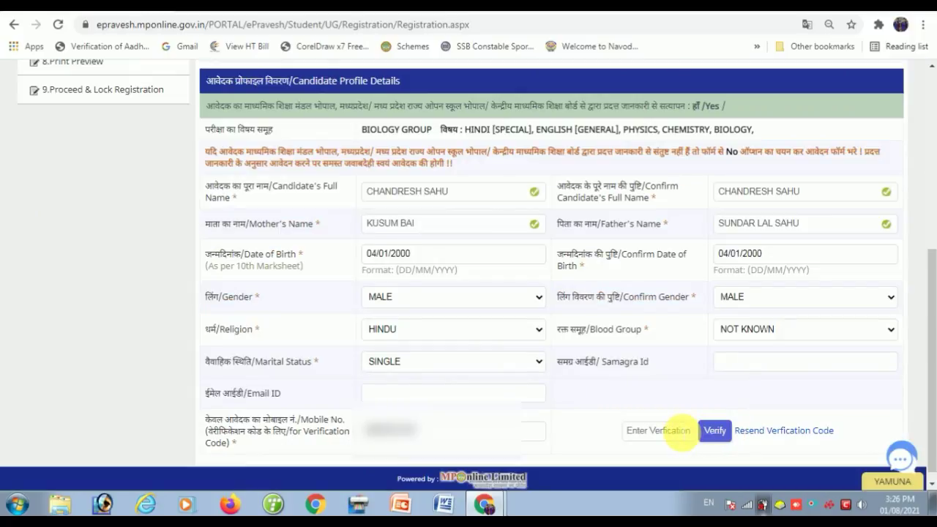
pyautogui.click(679, 432)
pyautogui.write('••••')
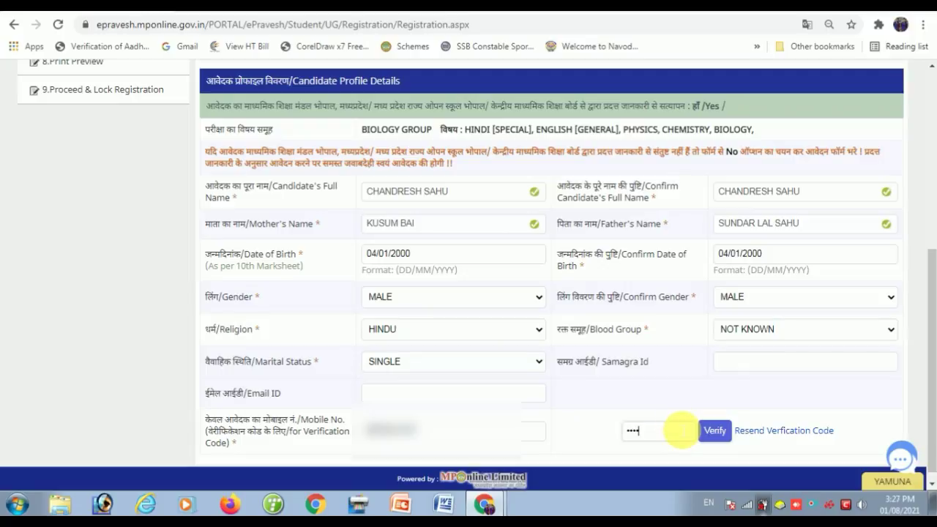
pyautogui.click(715, 430)
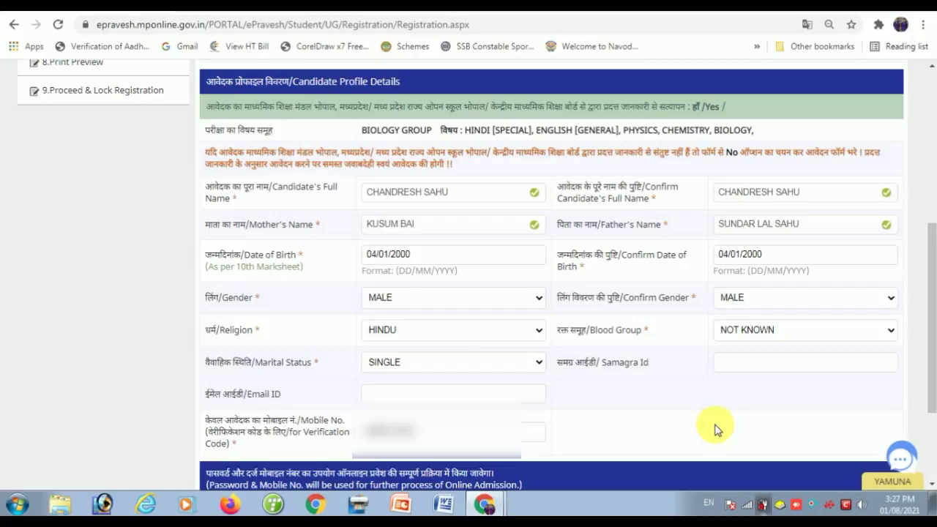
# - Enter the account password in Create and Confirm Password, then save Basic Details
pyautogui.scroll(-1, 668, 313)
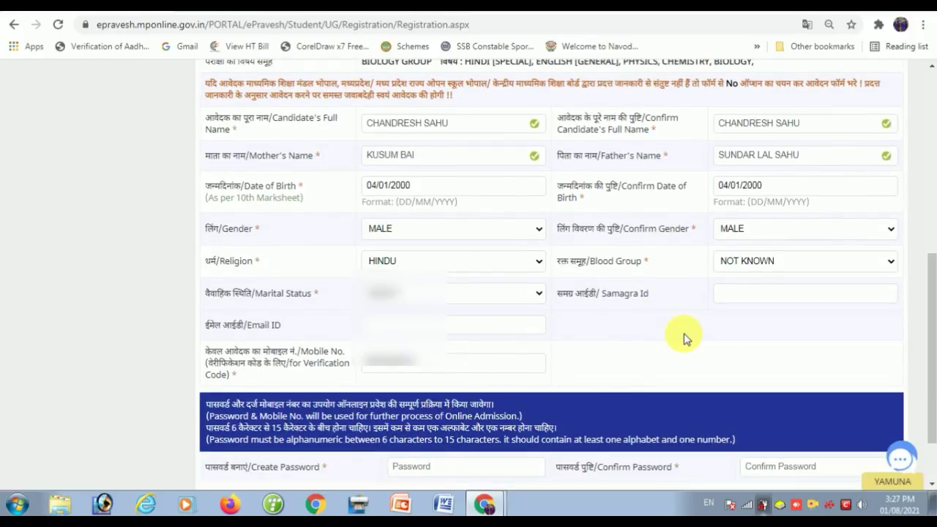
pyautogui.scroll(-1, 684, 334)
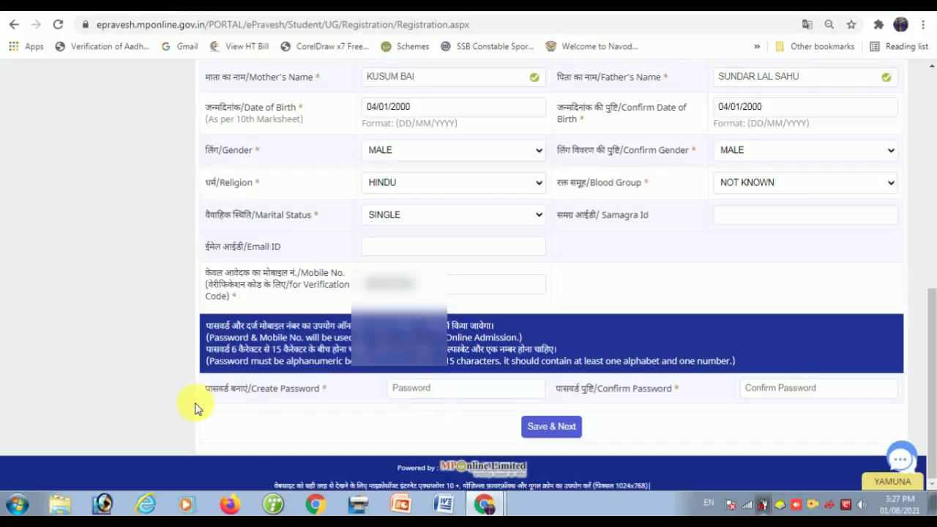
pyautogui.click(487, 394)
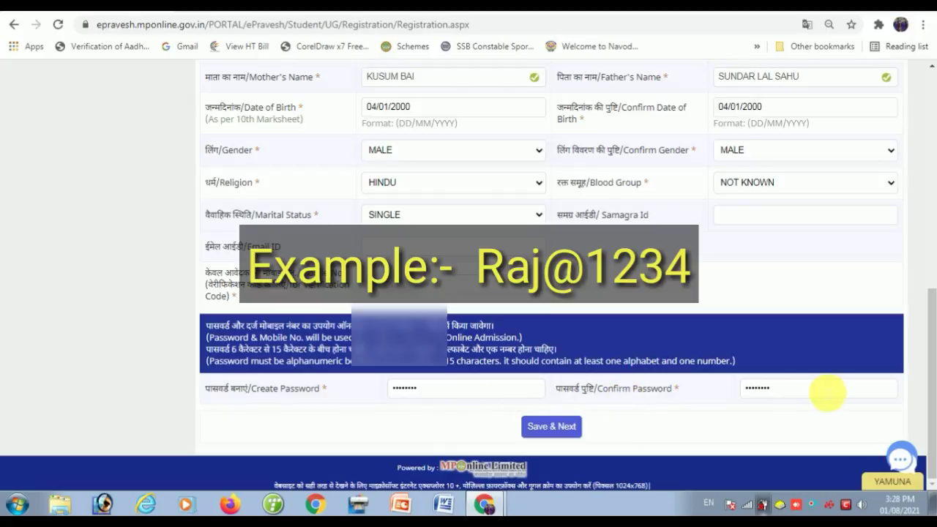
pyautogui.click(555, 434)
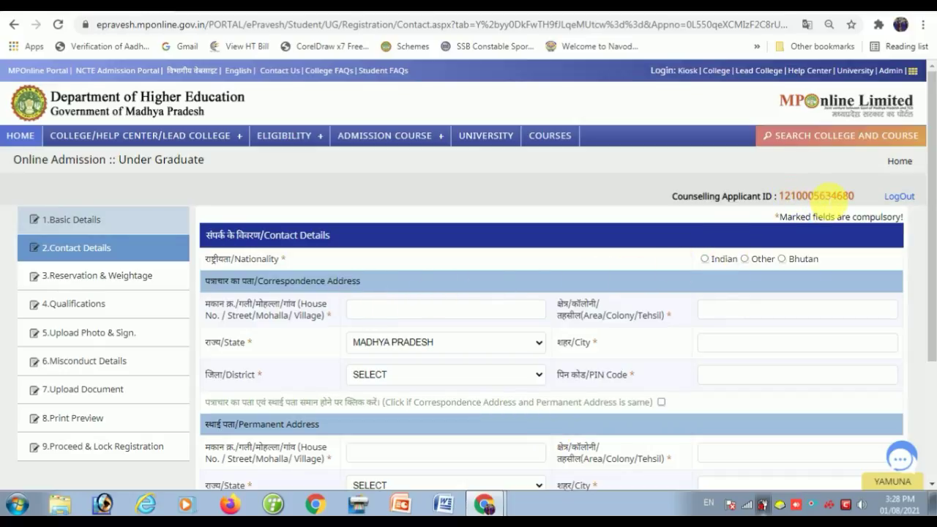
# - Set nationality to Indian and enter the correspondence house number and area
pyautogui.doubleClick(833, 195)
pyautogui.click(703, 268)
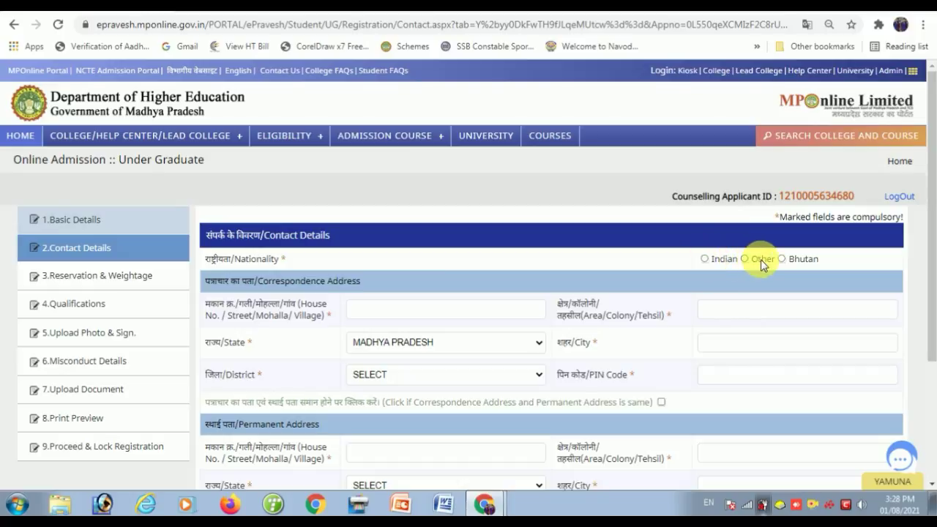
pyautogui.click(704, 258)
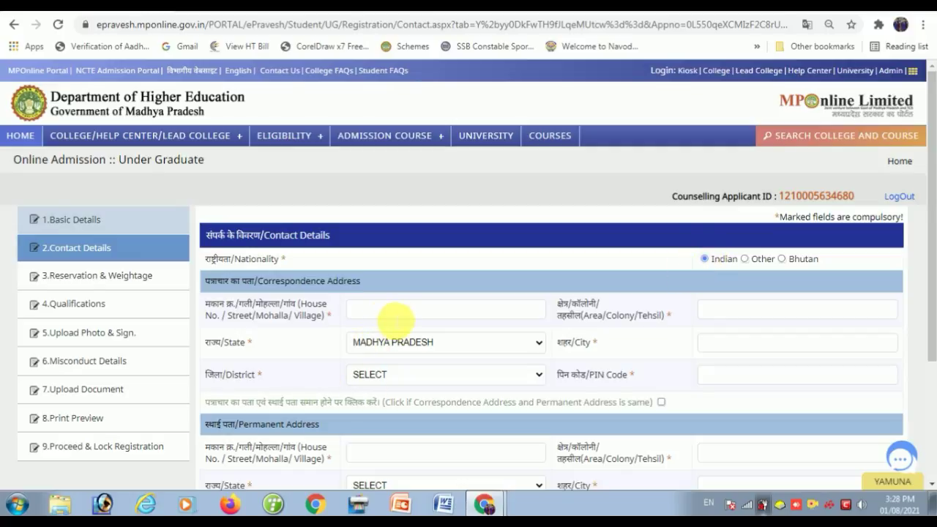
pyautogui.click(393, 310)
pyautogui.press('Tab')
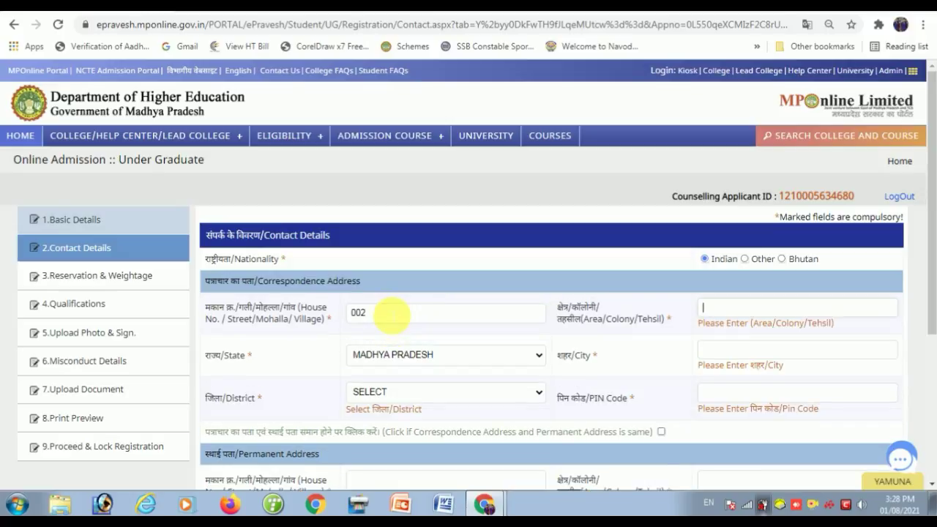
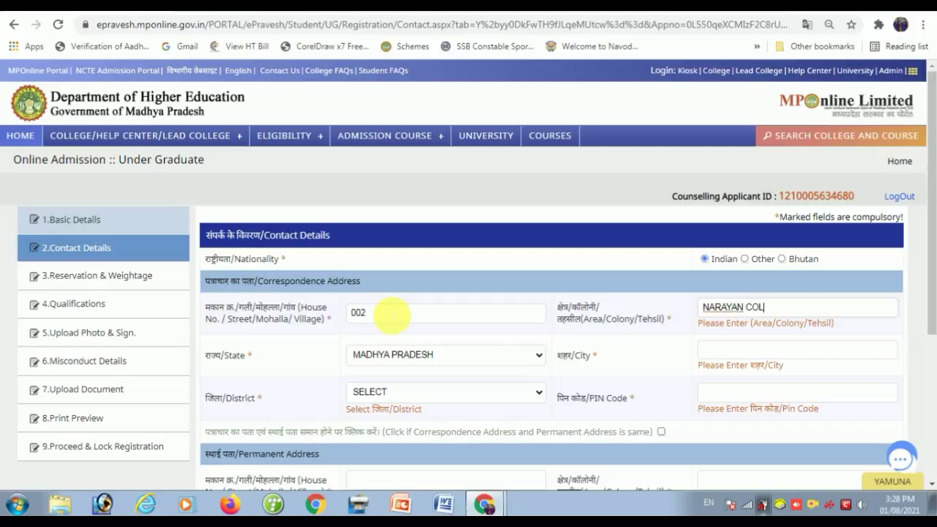
# - Fill the correspondence state (Madhya Pradesh), city, district and PIN code
pyautogui.click(366, 355)
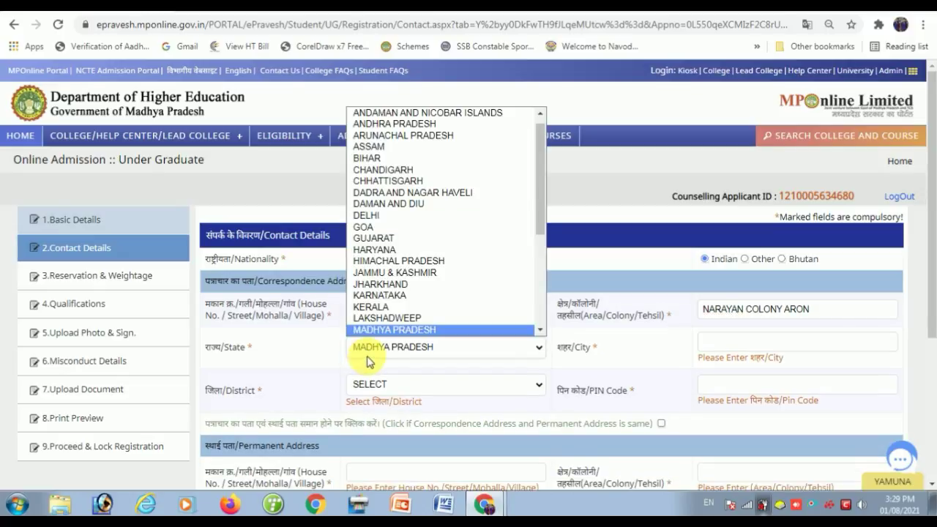
pyautogui.click(369, 350)
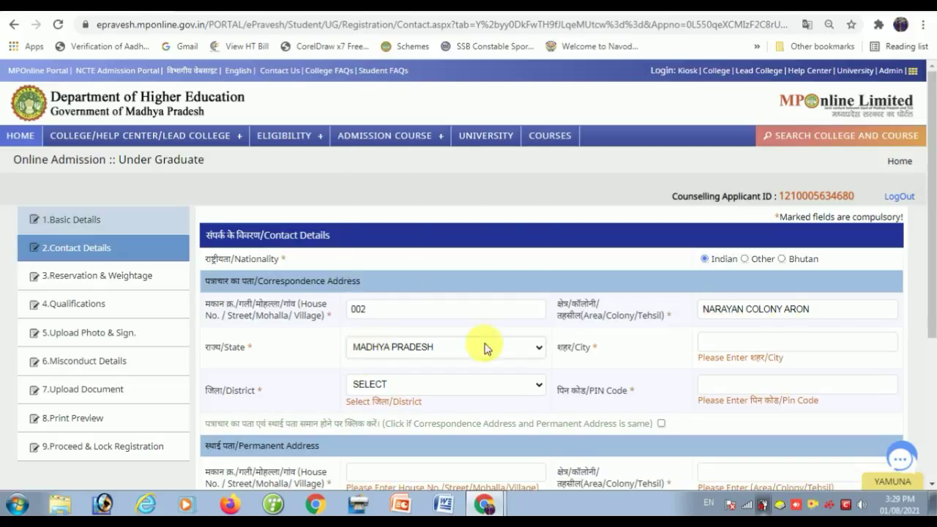
pyautogui.click(767, 344)
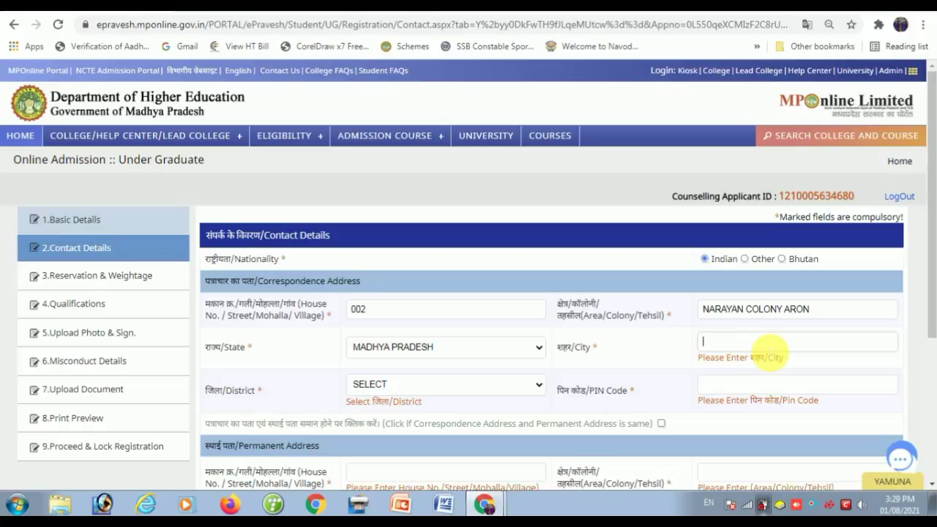
pyautogui.write('ARON')
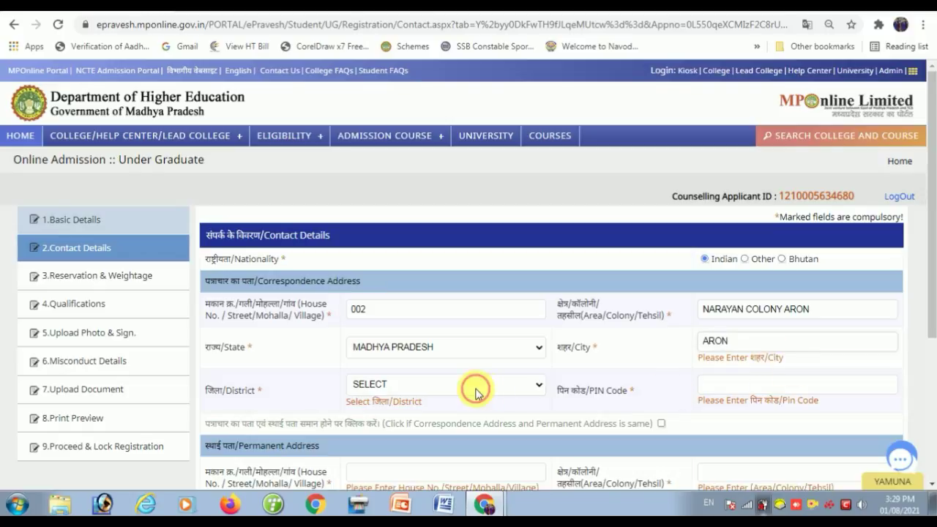
pyautogui.click(474, 386)
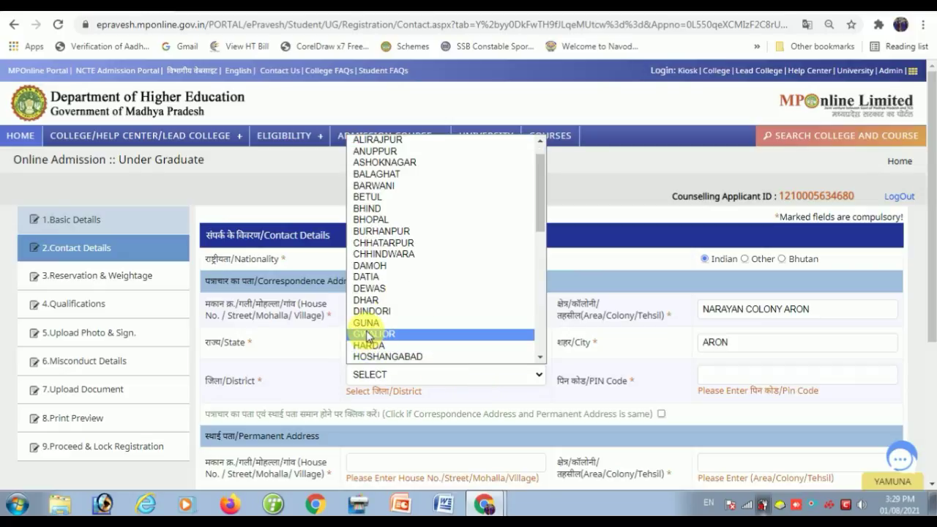
pyautogui.click(366, 325)
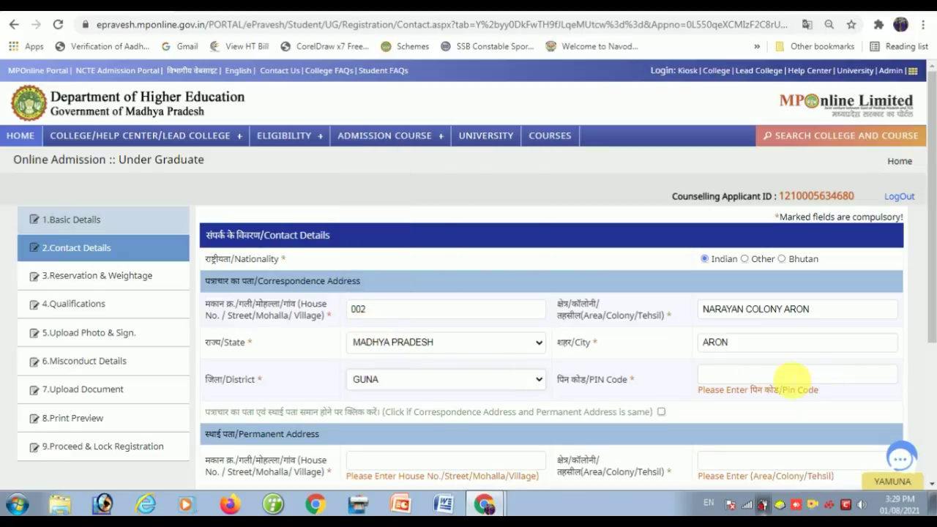
pyautogui.click(790, 374)
pyautogui.write('473101')
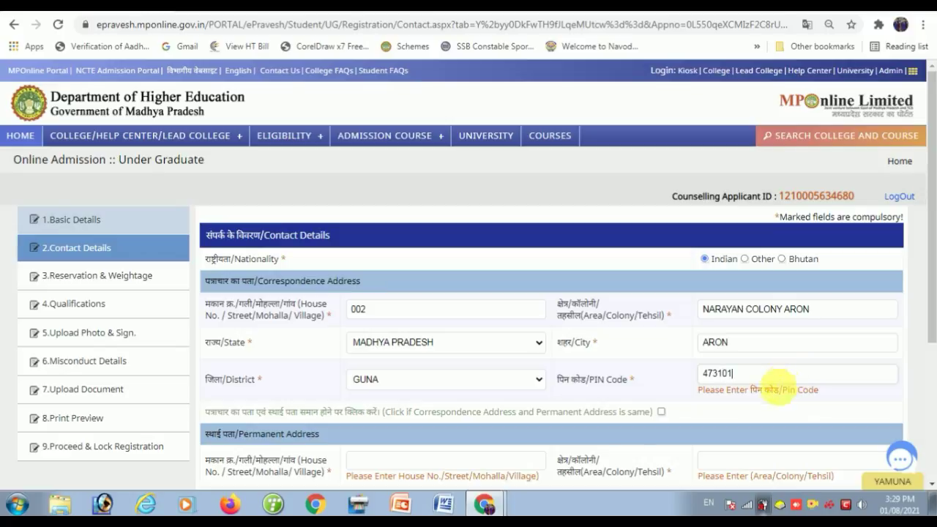
# - Mark the permanent address as same as correspondence and save Contact Details
pyautogui.scroll(-2, 662, 319)
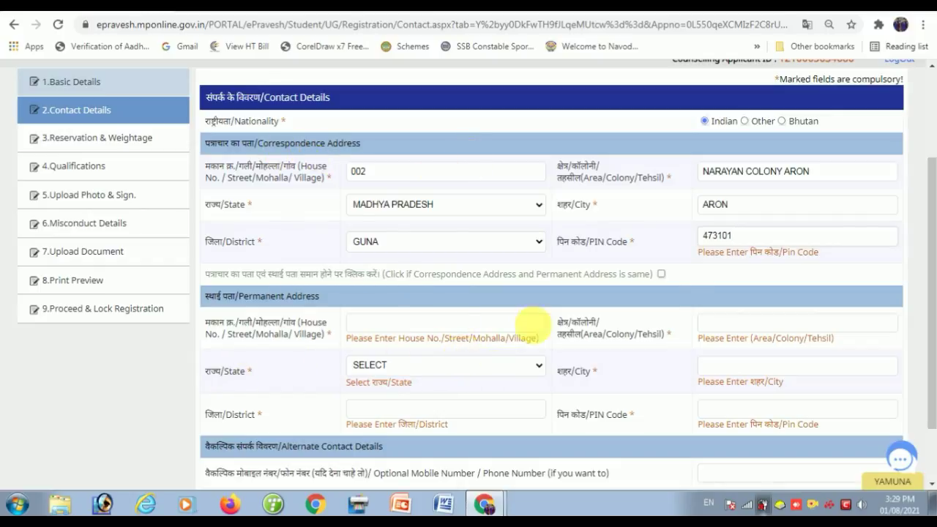
pyautogui.click(660, 275)
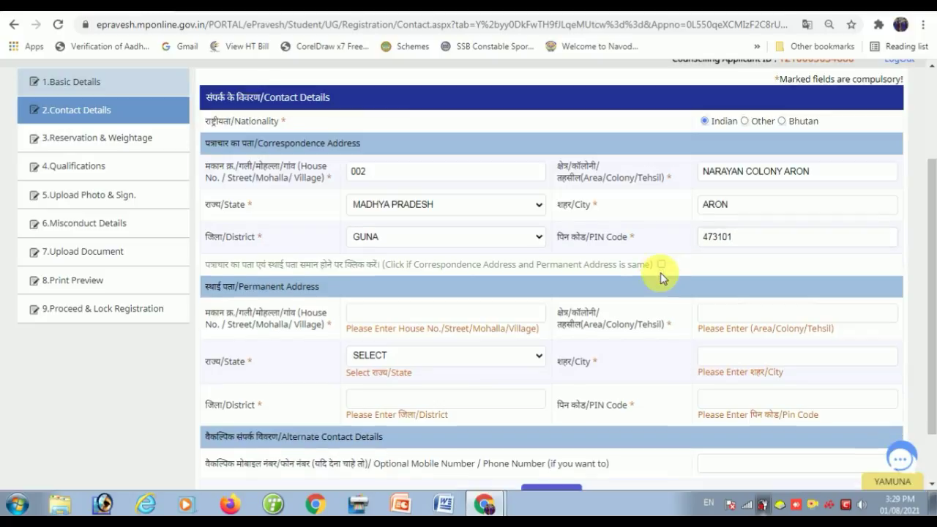
pyautogui.click(661, 265)
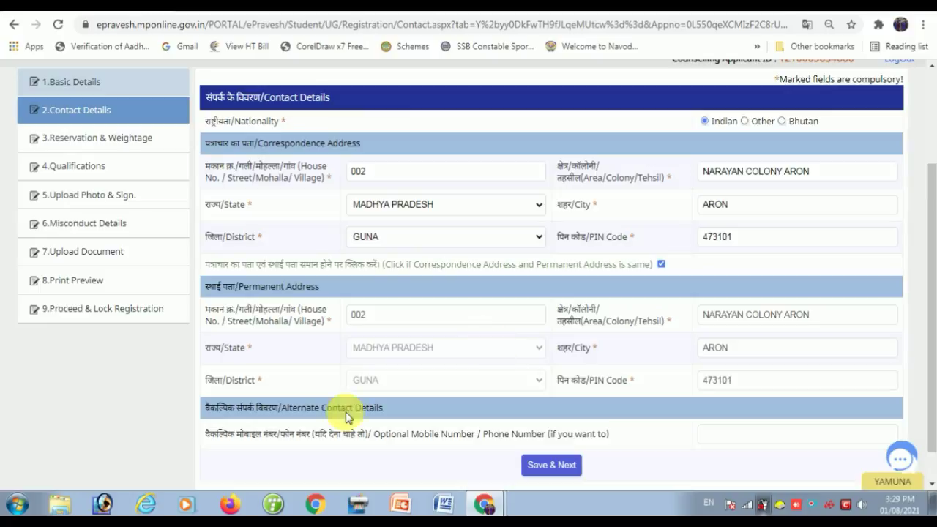
pyautogui.scroll(-1, 345, 414)
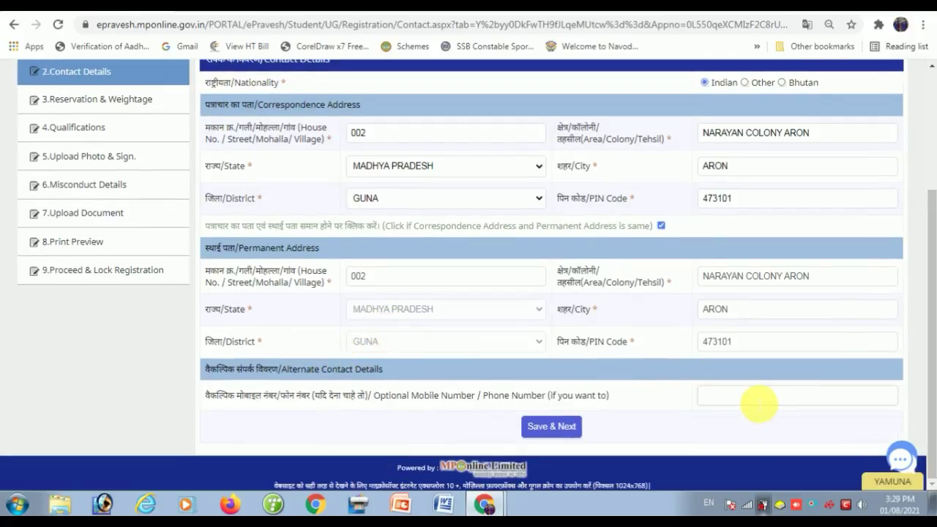
pyautogui.click(554, 429)
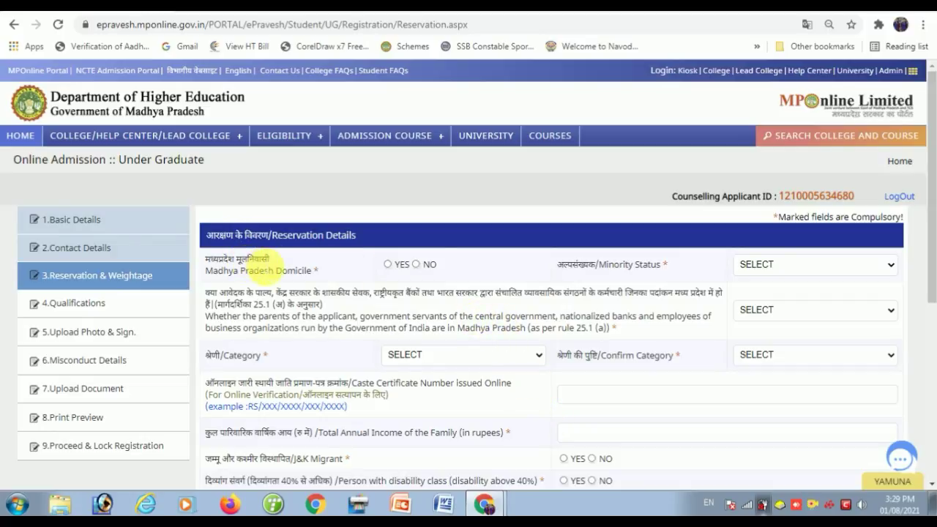
# - Mark the candidate as MP domicile with NON-MINORITY status
pyautogui.click(388, 265)
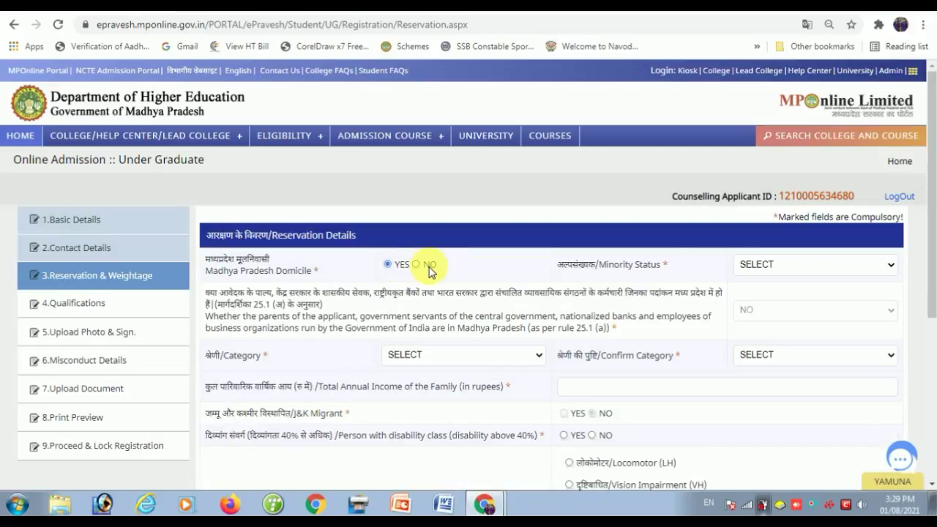
pyautogui.click(772, 265)
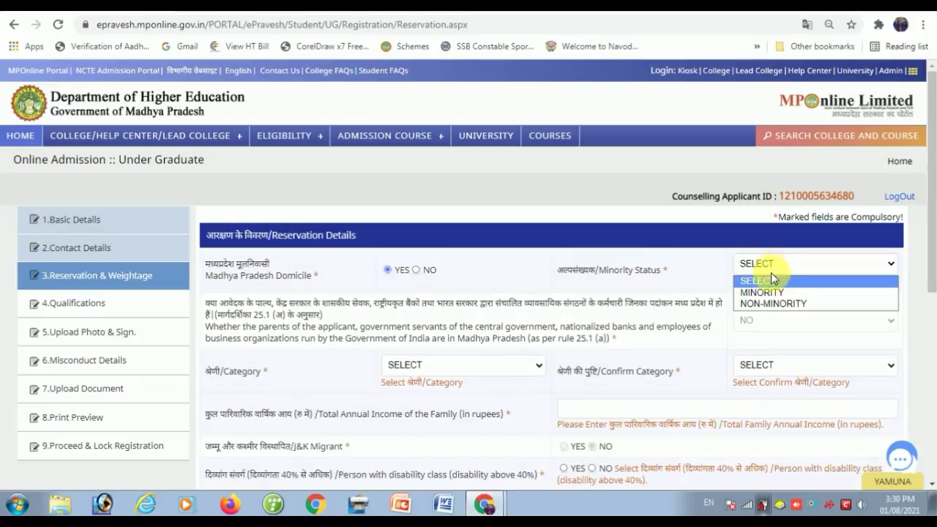
pyautogui.click(782, 308)
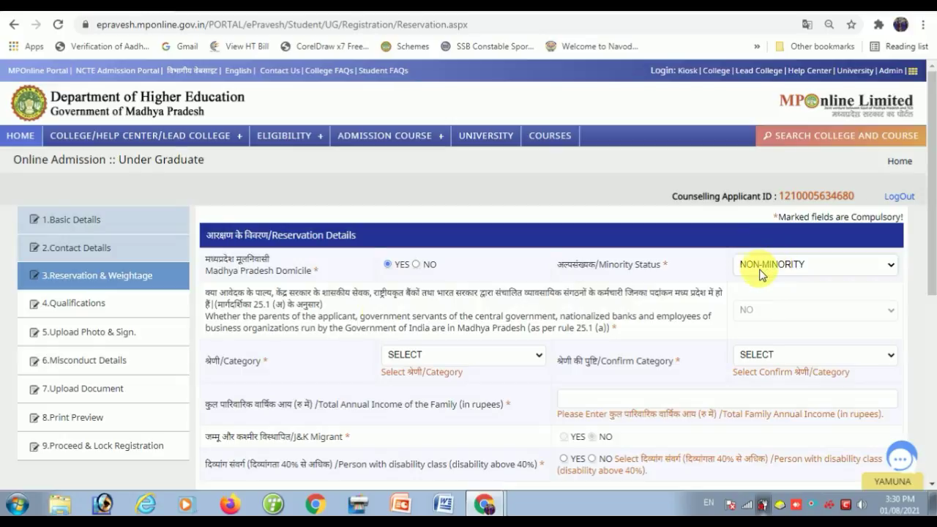
# - Set Category and Confirm Category to OBC, answering NO to income above 8 lakh
pyautogui.scroll(-1, 406, 318)
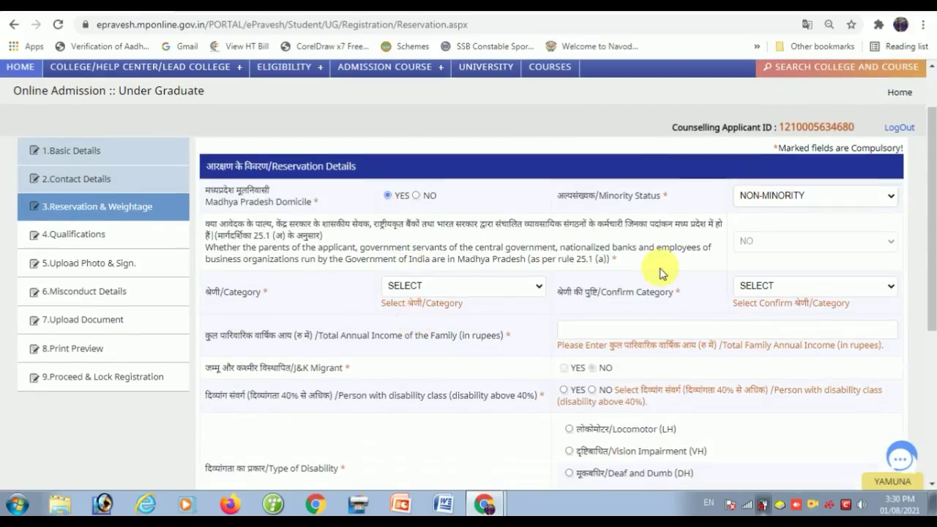
pyautogui.click(419, 290)
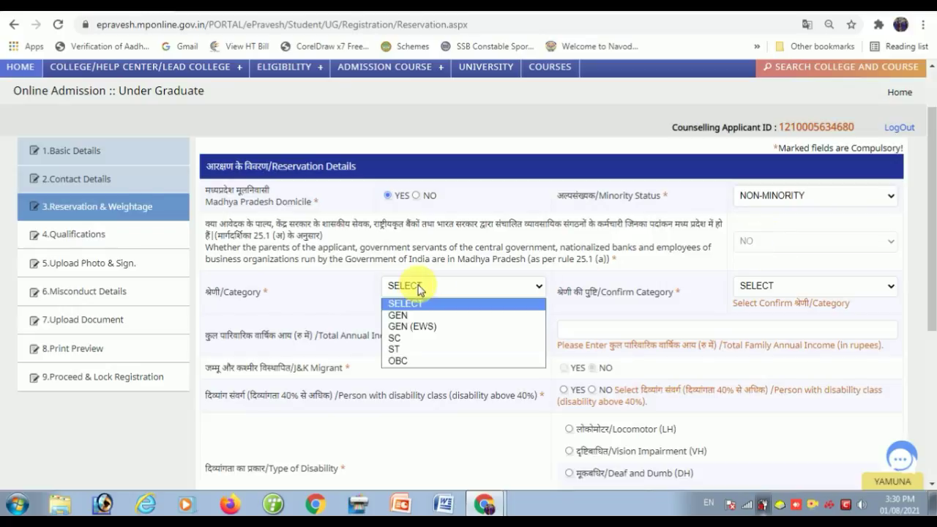
pyautogui.click(413, 358)
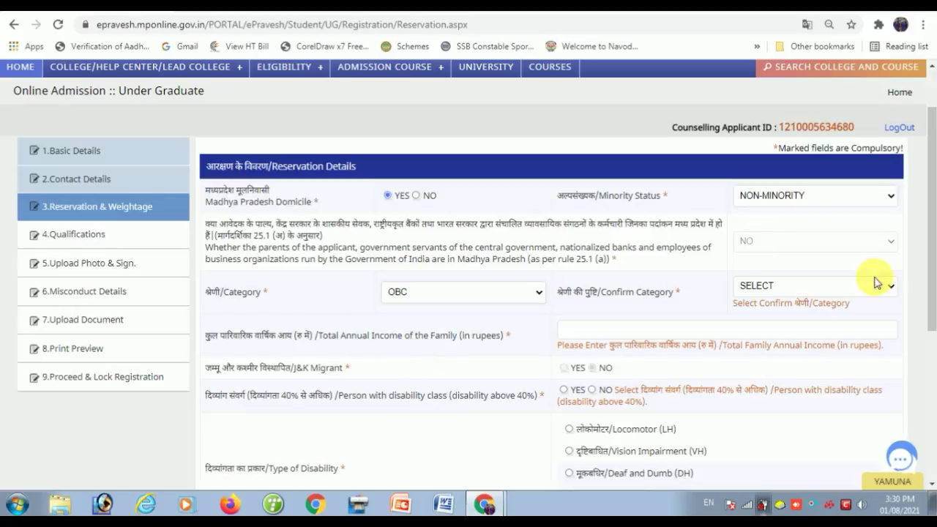
pyautogui.click(795, 292)
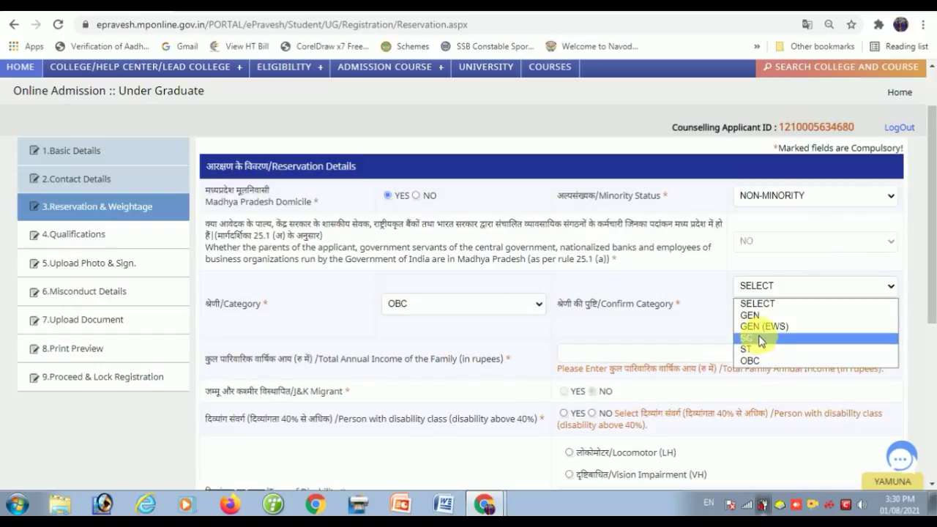
pyautogui.click(754, 360)
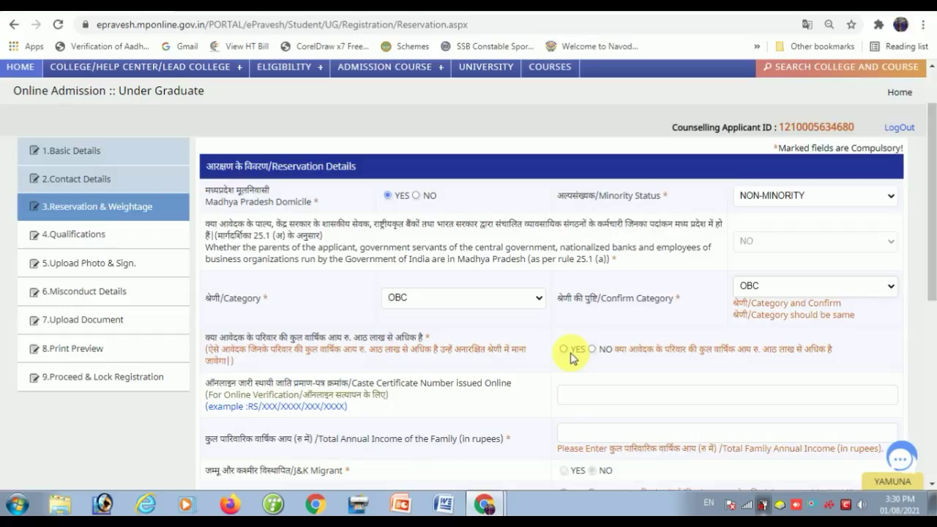
pyautogui.click(591, 350)
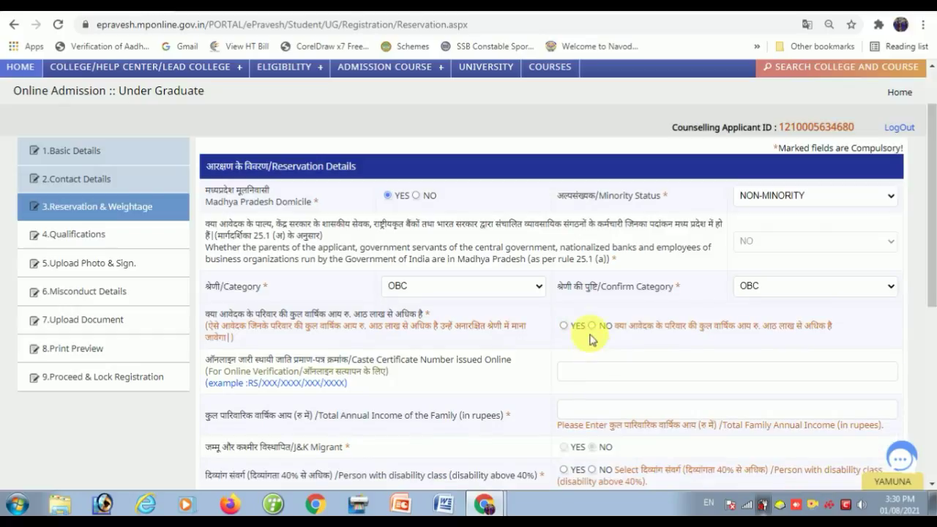
pyautogui.click(591, 326)
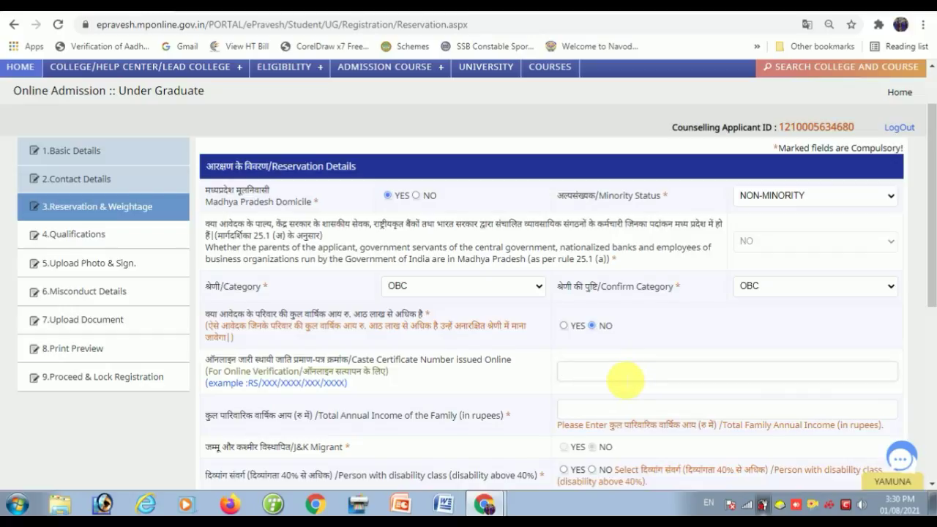
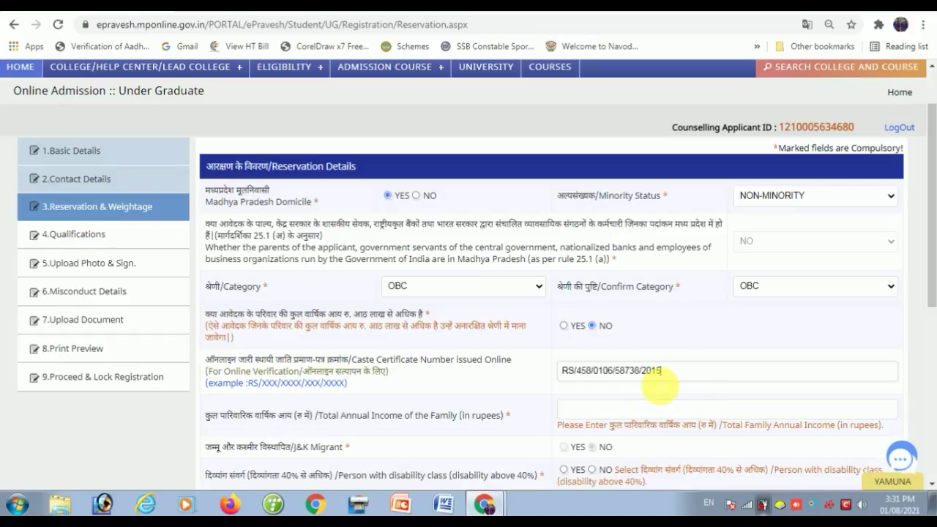
# - Enter the caste certificate number and total annual family income of 30000
pyautogui.click(609, 410)
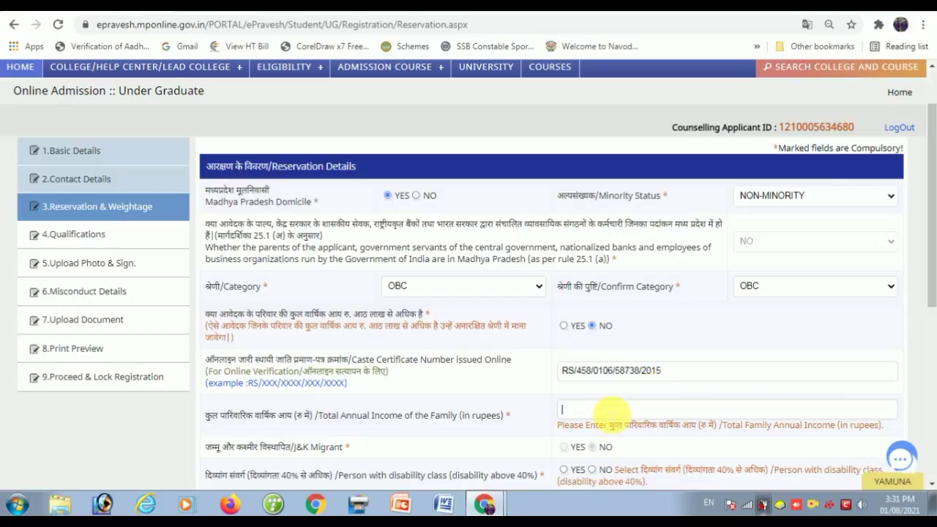
pyautogui.write('30000')
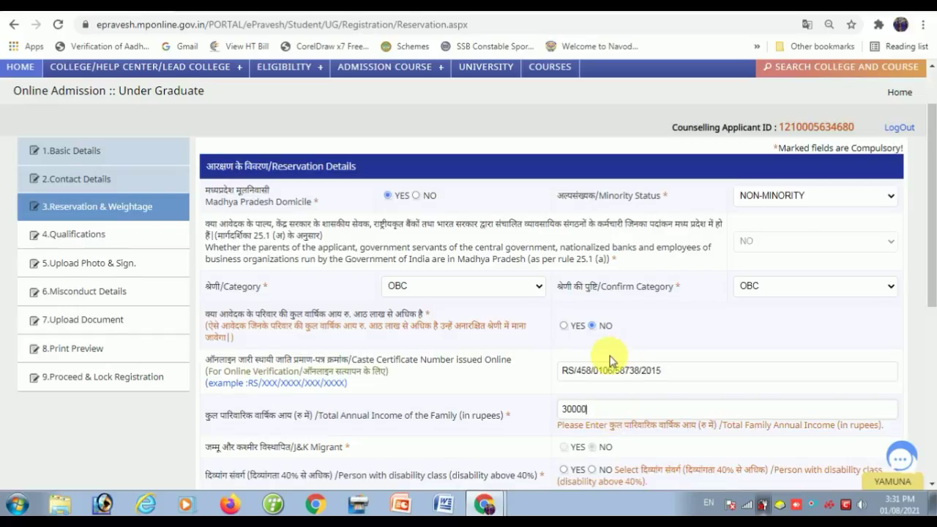
pyautogui.scroll(-1, 607, 373)
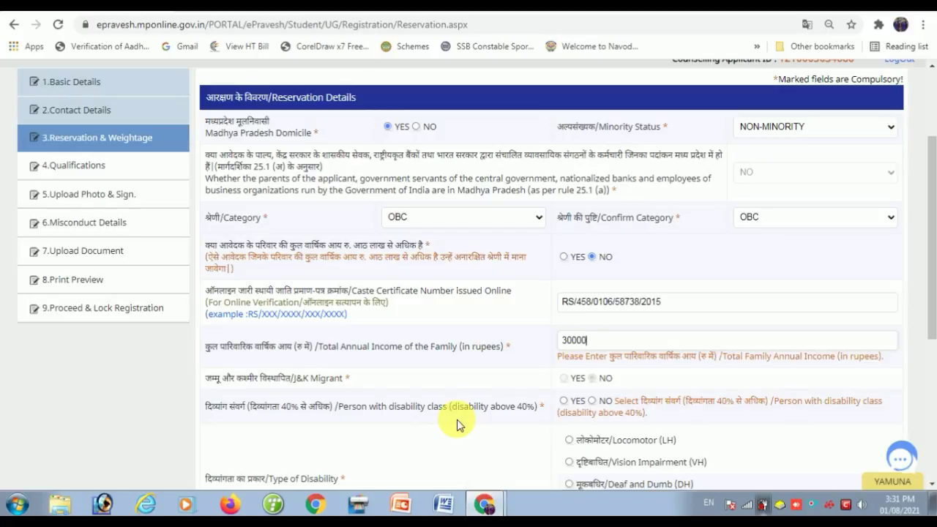
pyautogui.scroll(-1, 597, 400)
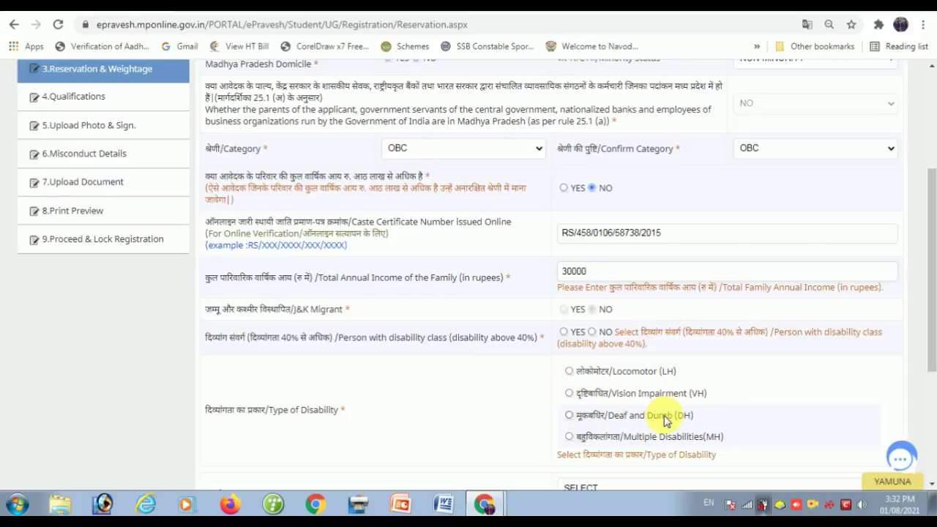
# - Answer NO to disability, class NONE, NO to weightage and encouragement, then save
pyautogui.click(595, 333)
pyautogui.click(593, 321)
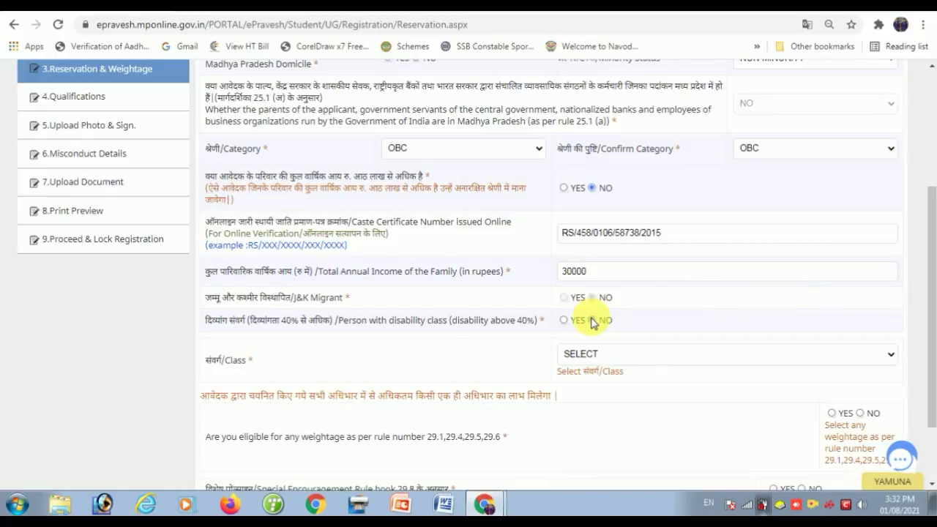
pyautogui.click(597, 356)
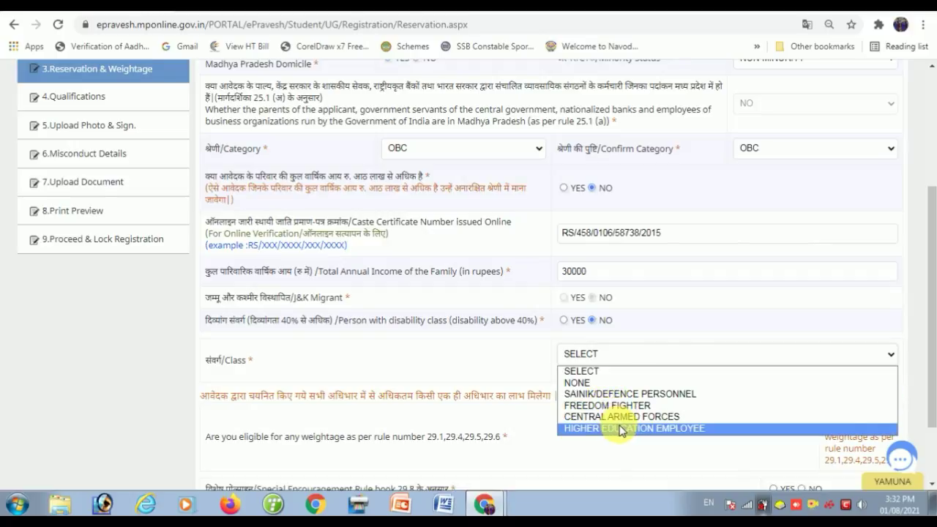
pyautogui.click(582, 384)
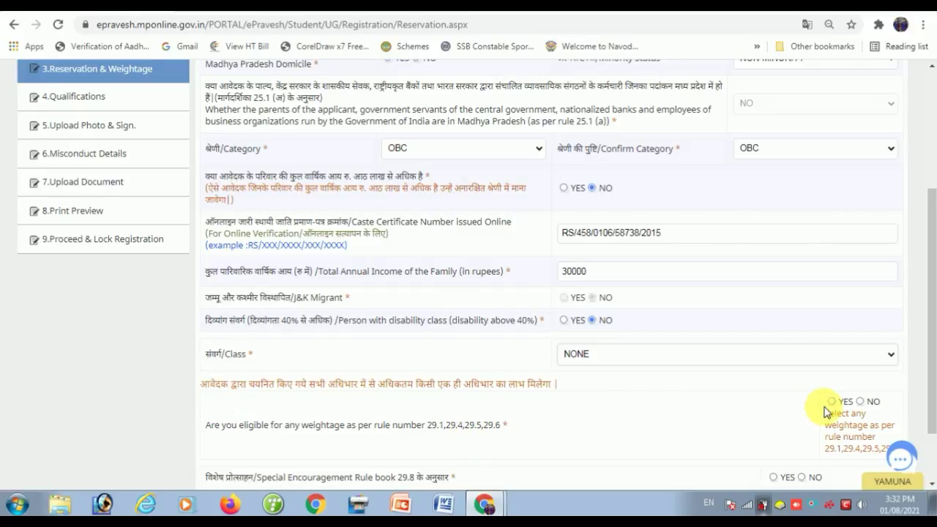
pyautogui.click(862, 402)
pyautogui.scroll(-1, 856, 407)
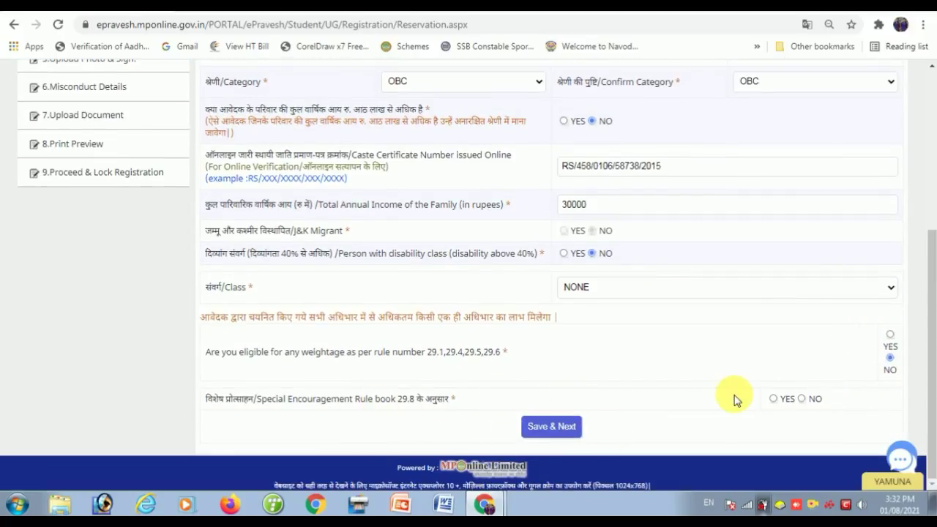
pyautogui.click(801, 400)
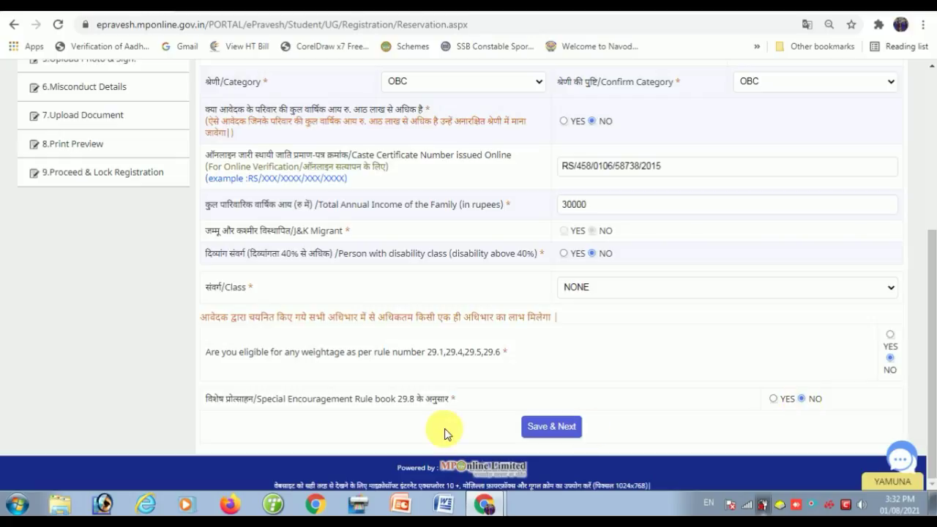
pyautogui.click(556, 429)
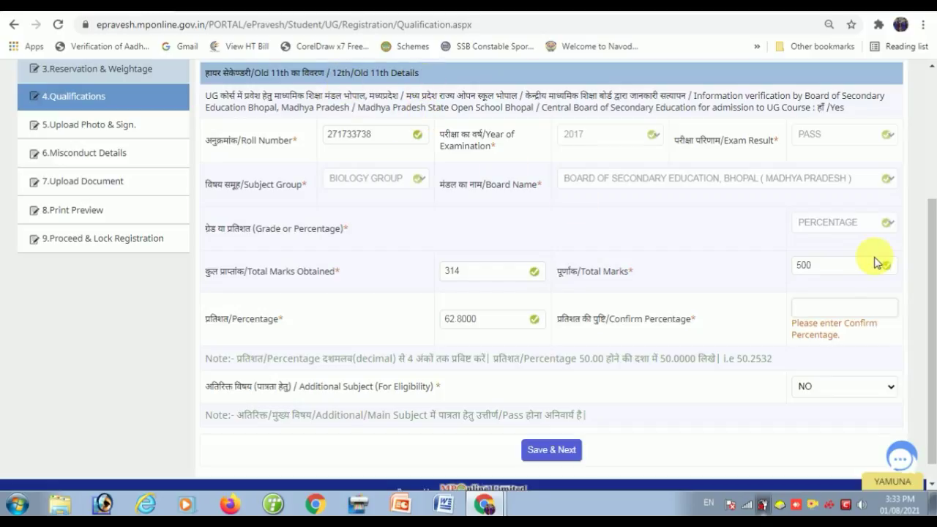
# - Confirm the percentage as 62.8000, keep Additional Subject NO, and save Qualifications
pyautogui.click(843, 307)
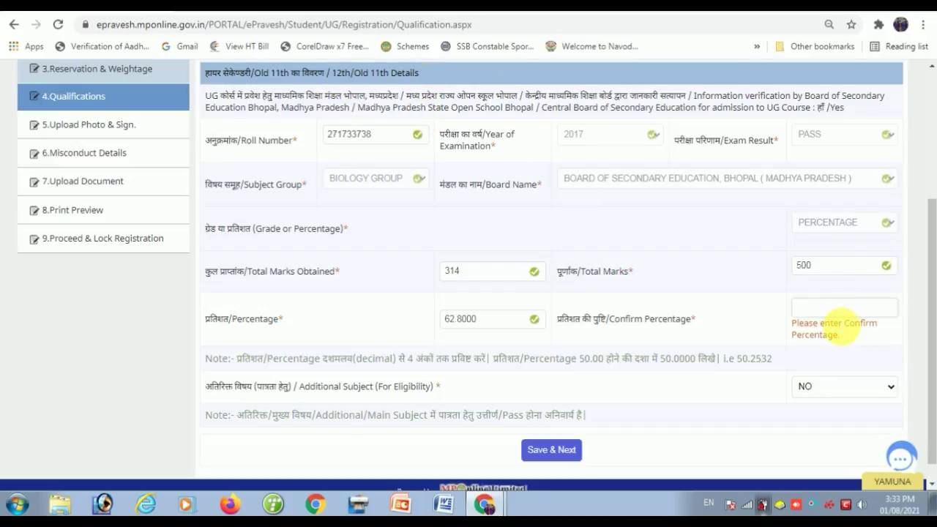
pyautogui.write('62.8')
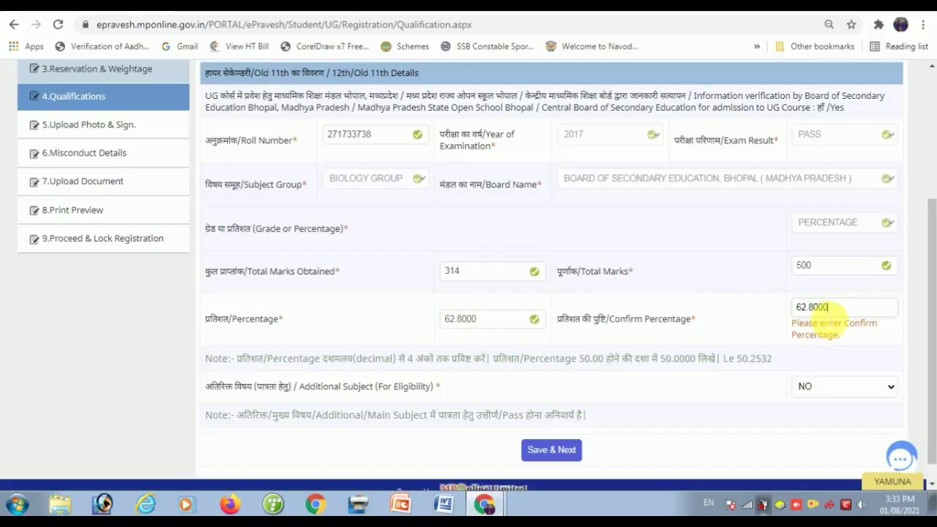
pyautogui.click(841, 329)
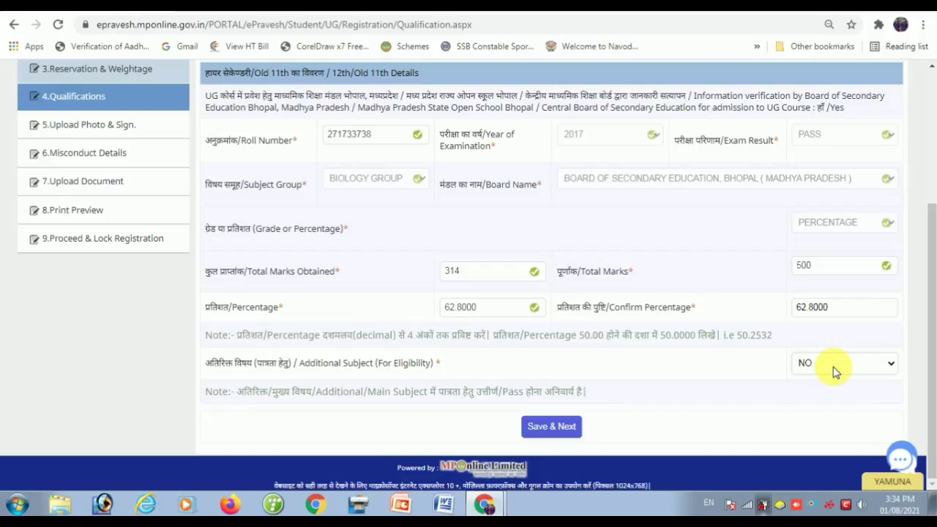
pyautogui.click(835, 372)
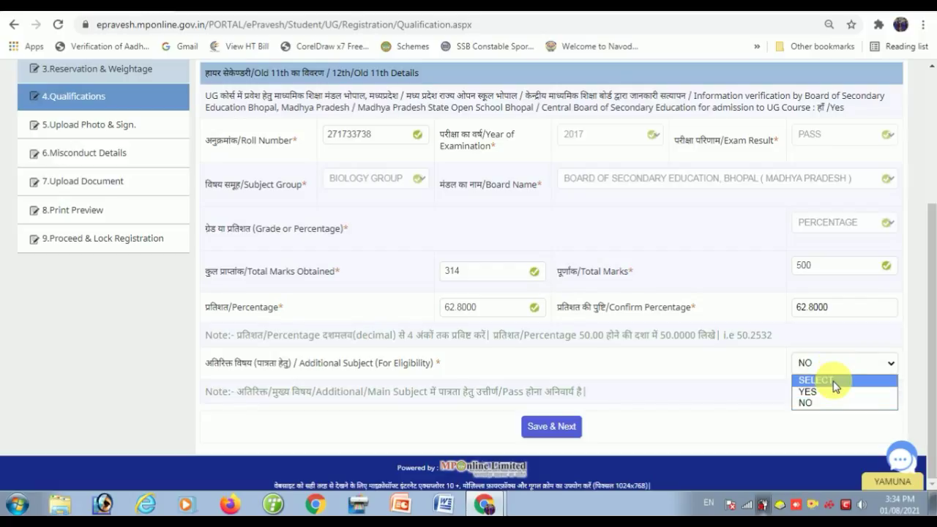
pyautogui.click(828, 403)
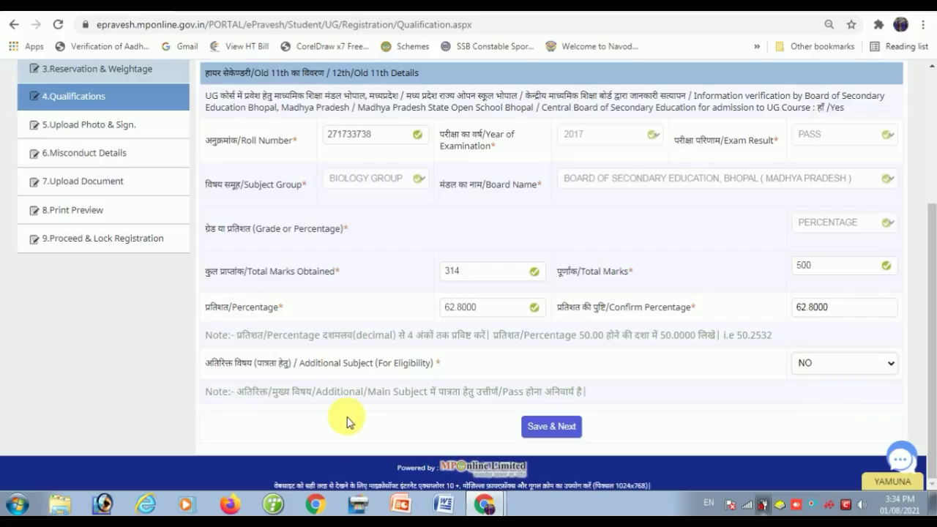
pyautogui.click(552, 426)
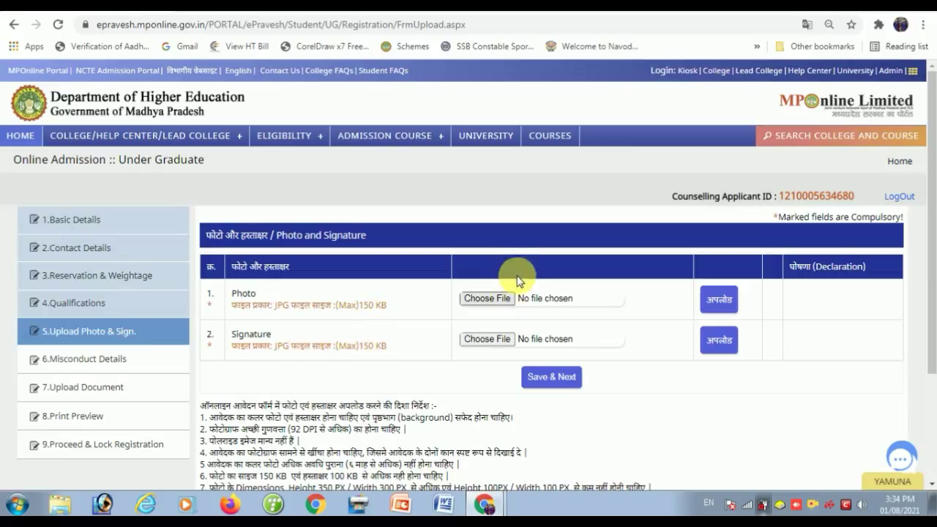
# - Choose and upload the applicant's photo and signature image files
pyautogui.click(481, 300)
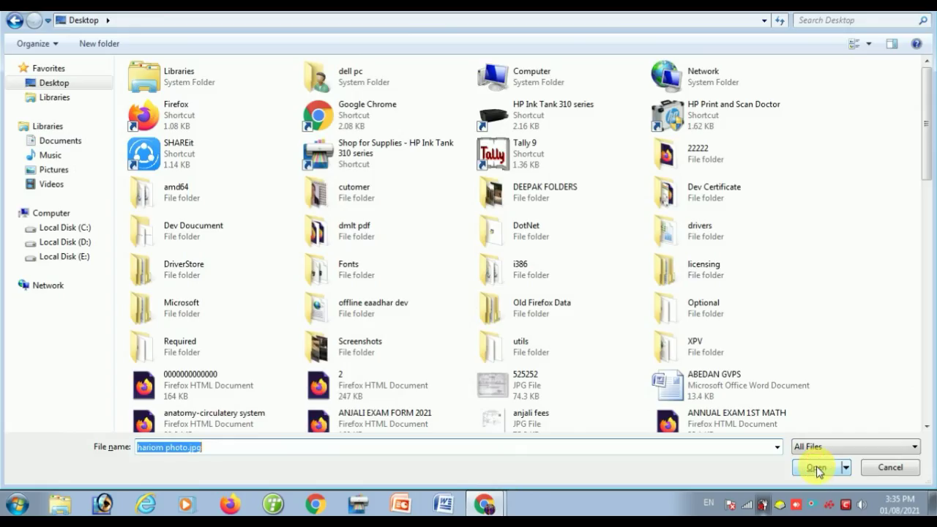
pyautogui.click(816, 468)
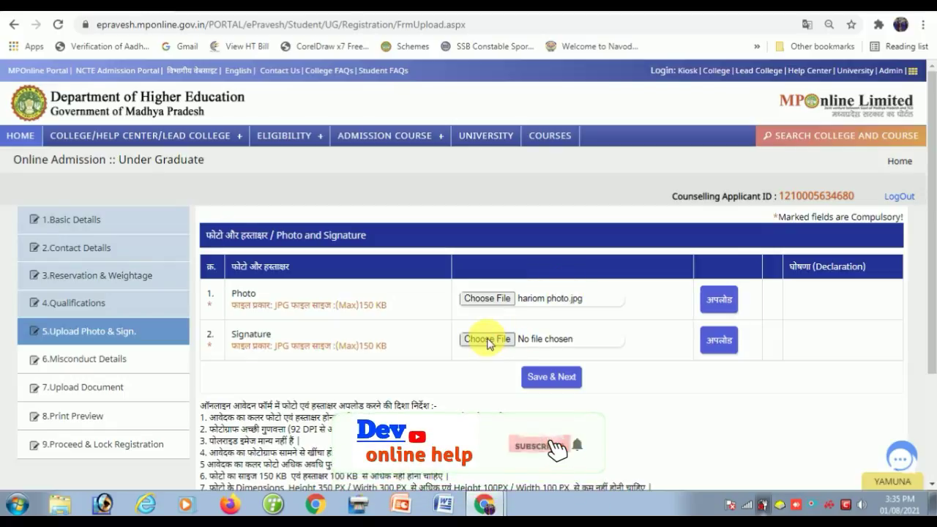
pyautogui.click(487, 339)
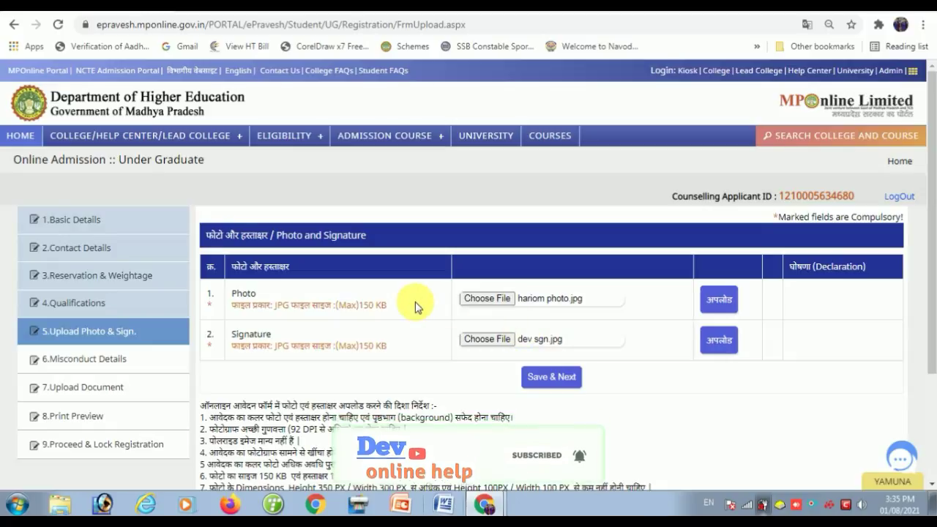
pyautogui.click(721, 301)
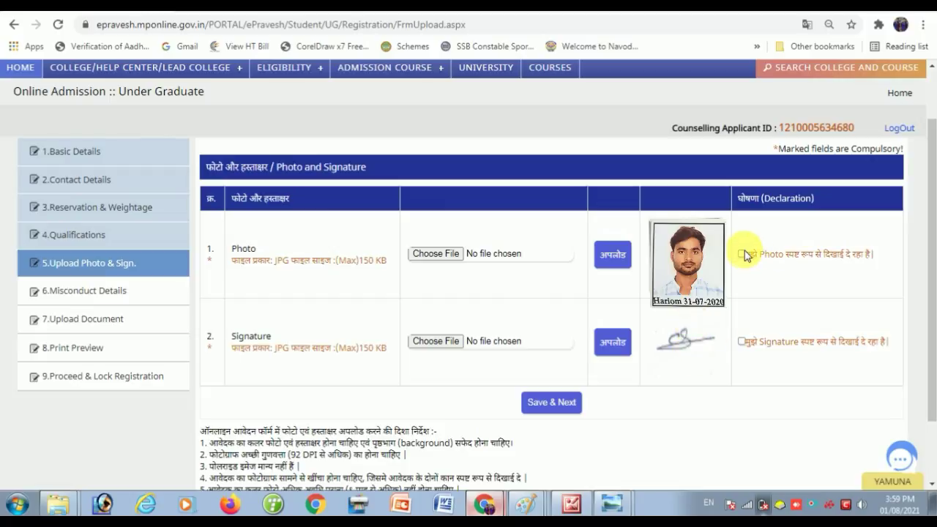
# - Declare both signature and photo clearly visible and save the upload
pyautogui.click(742, 341)
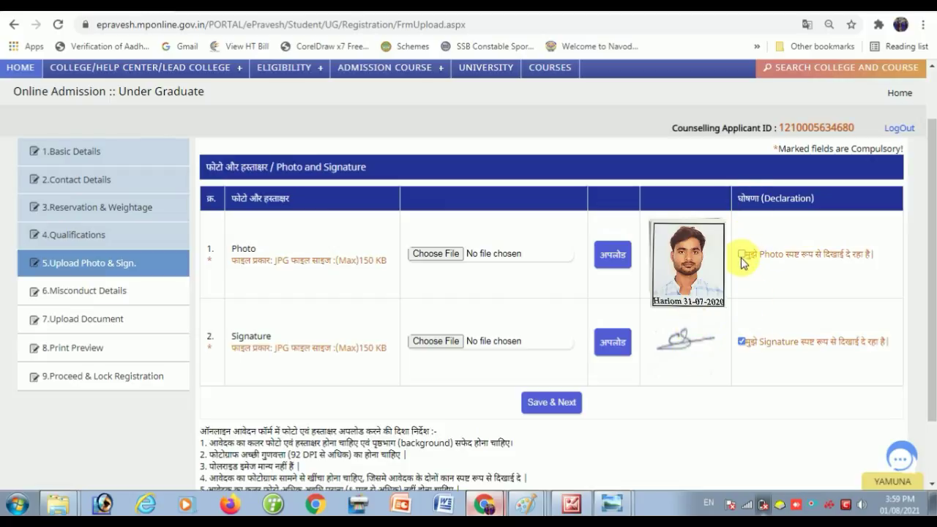
pyautogui.click(742, 255)
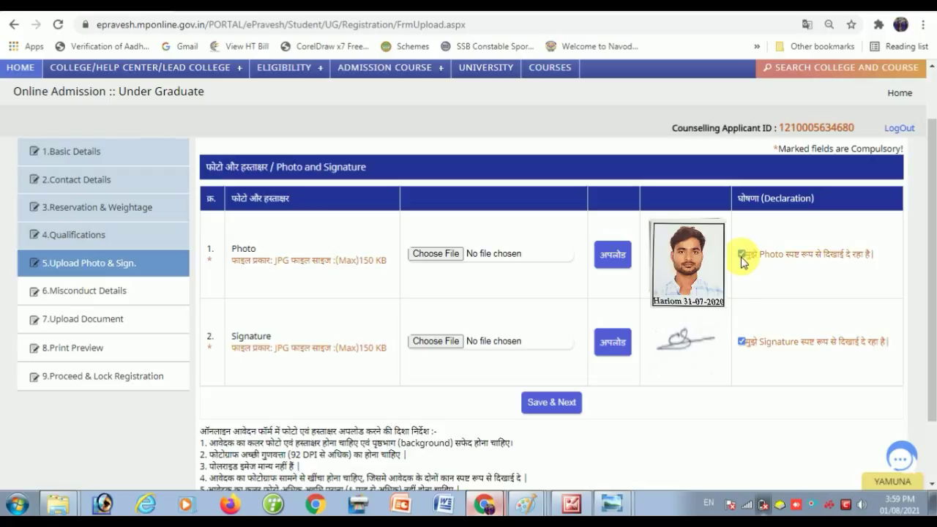
pyautogui.click(560, 406)
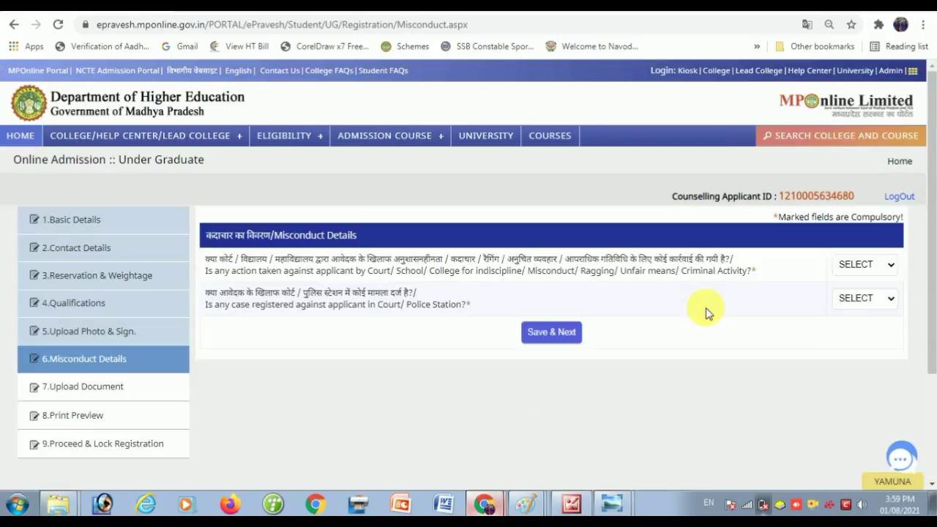
# - Answer NO to both the disciplinary action and registered court case questions, then save
pyautogui.click(858, 270)
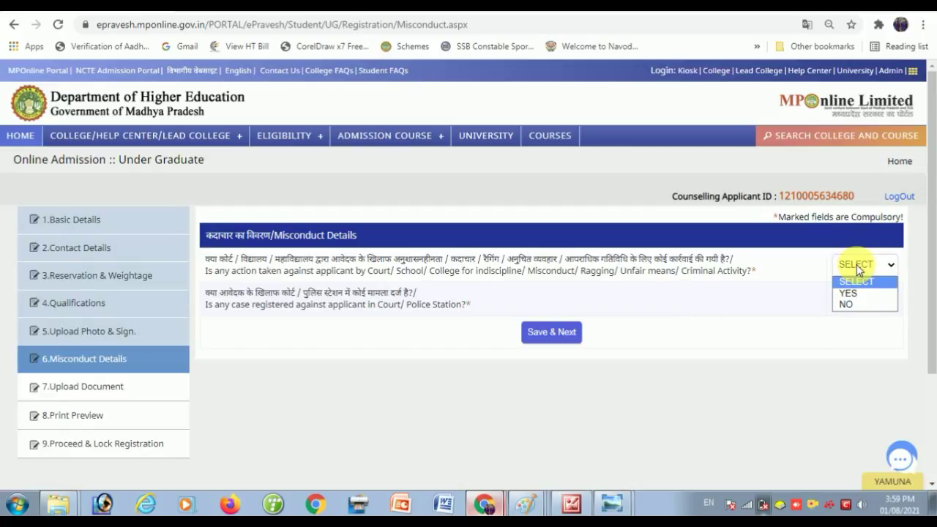
pyautogui.click(847, 304)
pyautogui.click(849, 303)
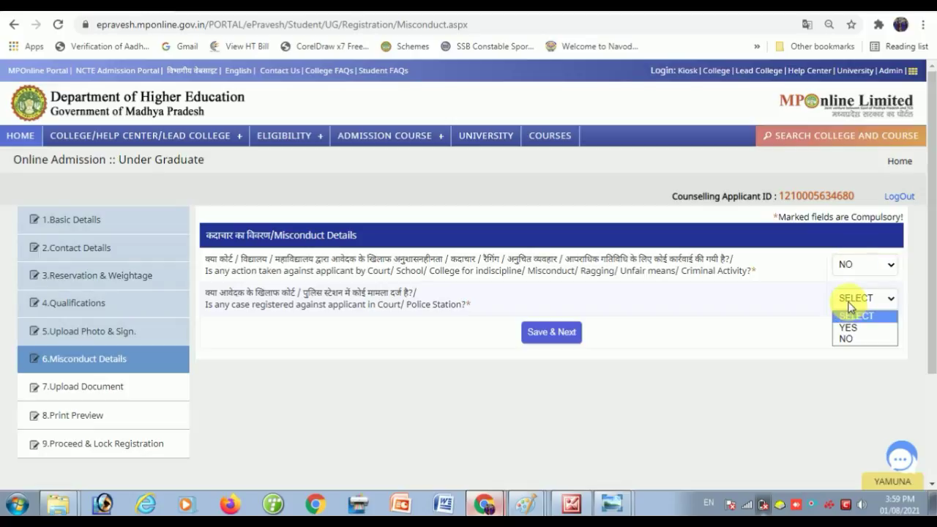
pyautogui.click(854, 341)
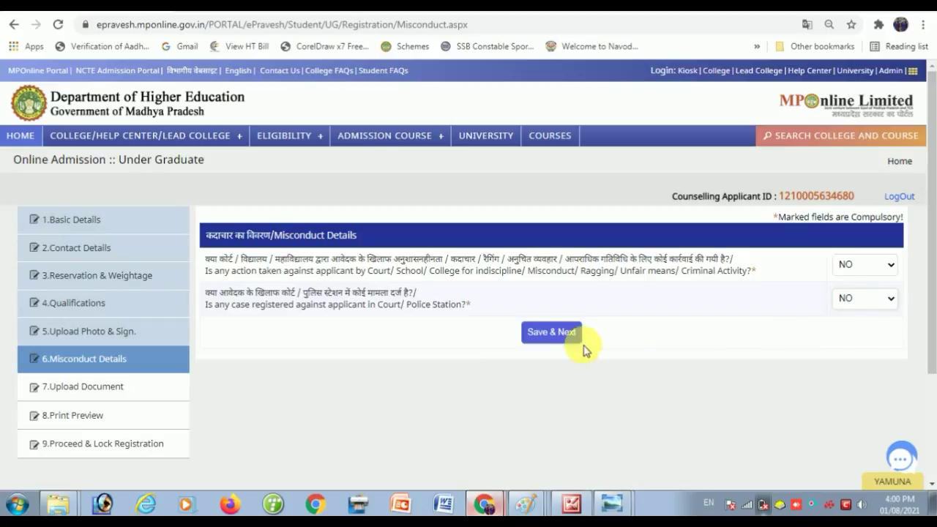
pyautogui.click(552, 335)
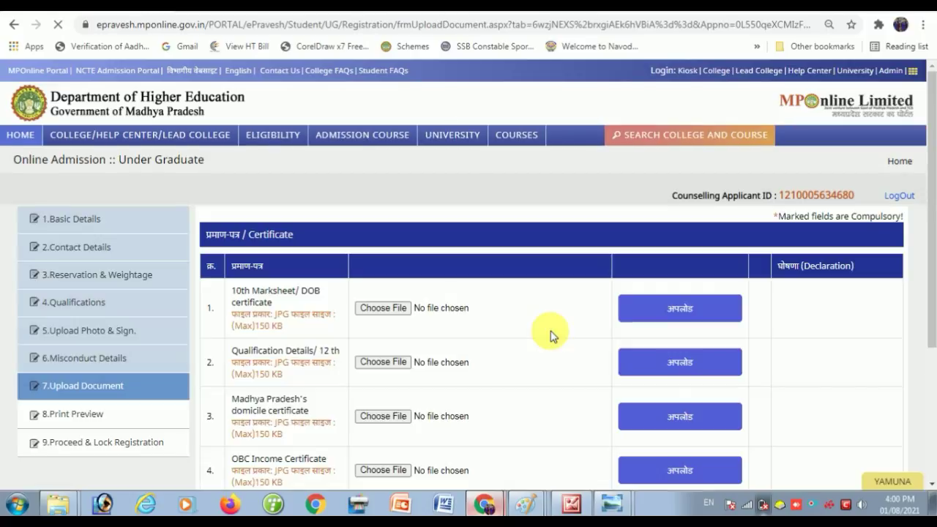
# - Scroll down to view all five certificate rows, each JPG up to 150 KB
pyautogui.scroll(-2, 549, 329)
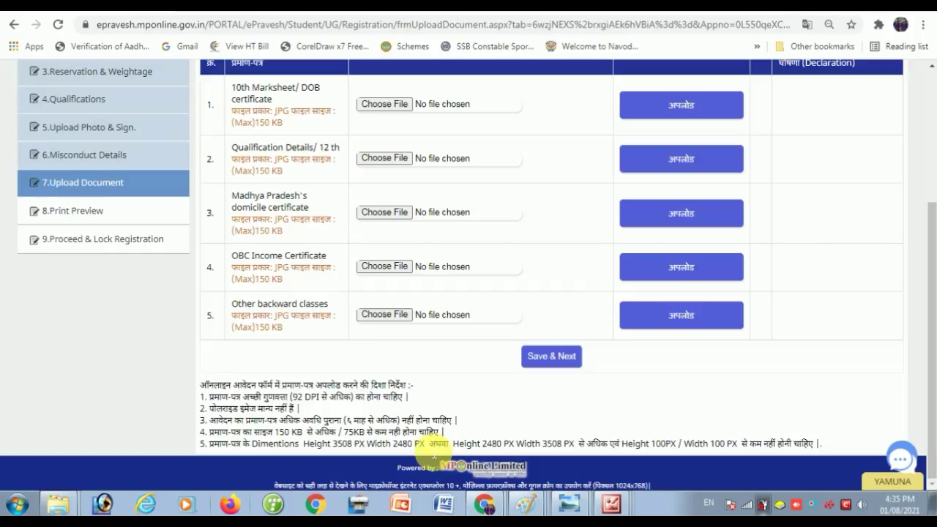
# - Upload 9999.jpg for the 10th Marksheet/DOB row and an image for the 12th Qualification row
pyautogui.click(391, 110)
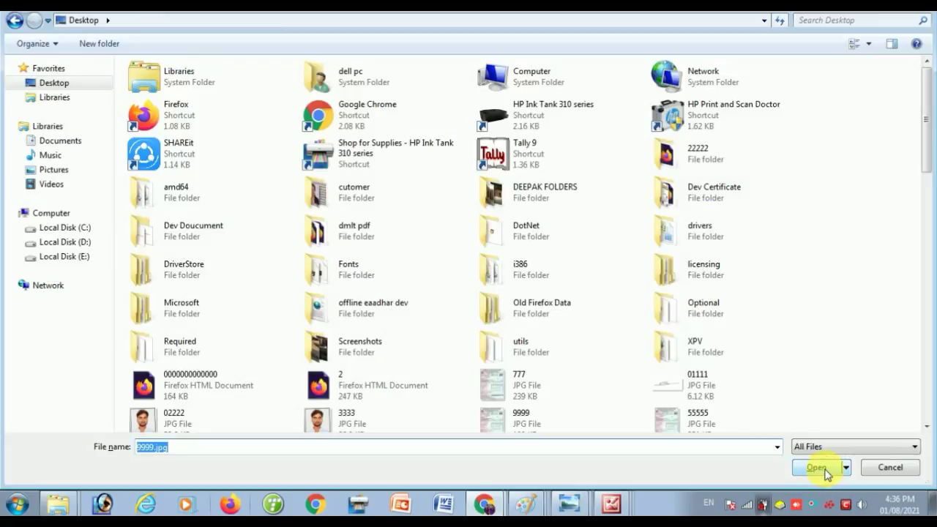
pyautogui.click(816, 467)
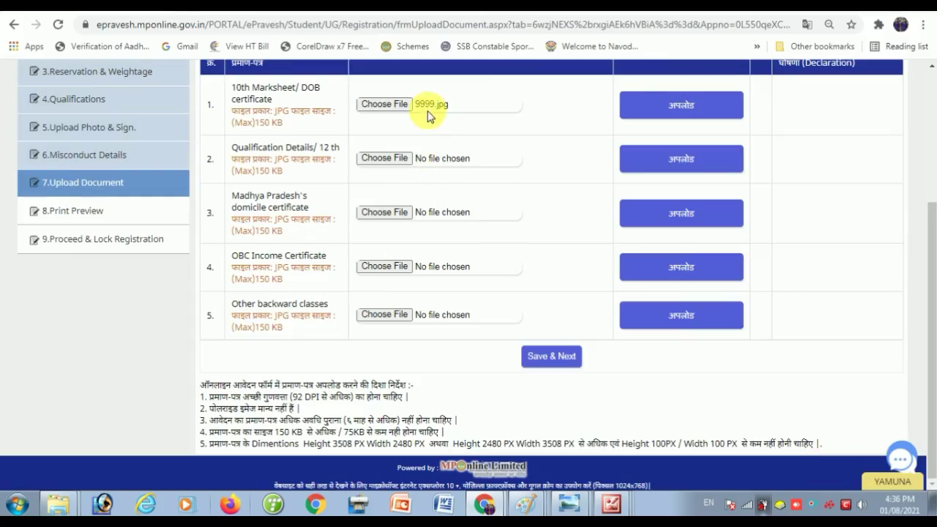
pyautogui.click(681, 110)
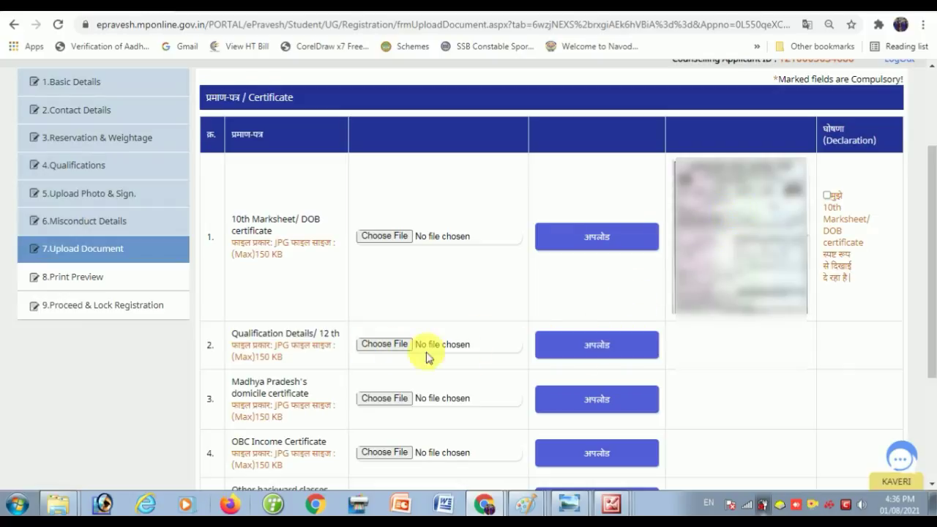
pyautogui.click(382, 347)
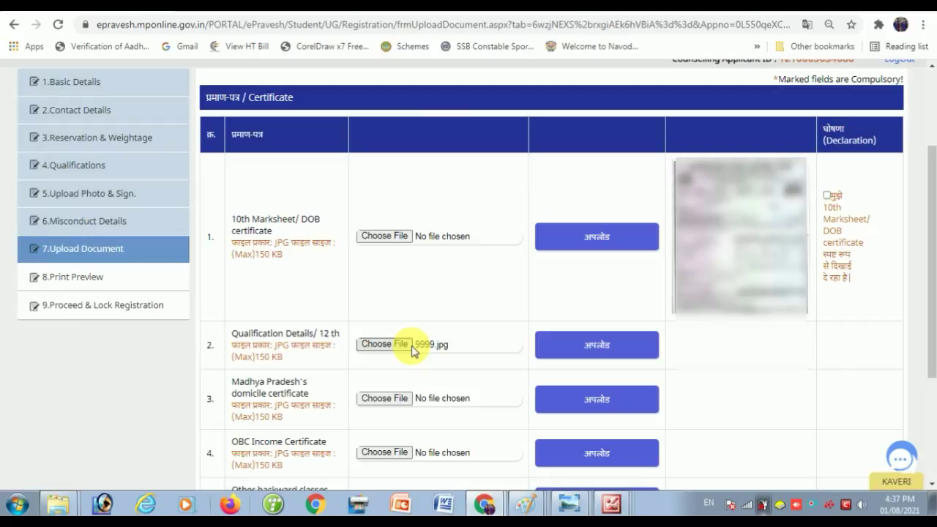
pyautogui.click(567, 351)
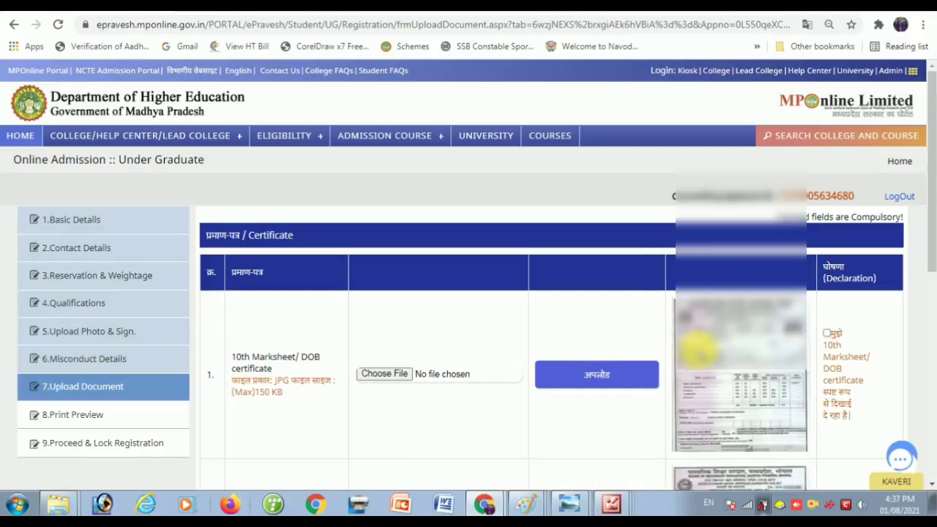
# - Tick the clear-visibility declarations for the 10th marksheet and 12th qualification images, then save
pyautogui.scroll(-1, 713, 344)
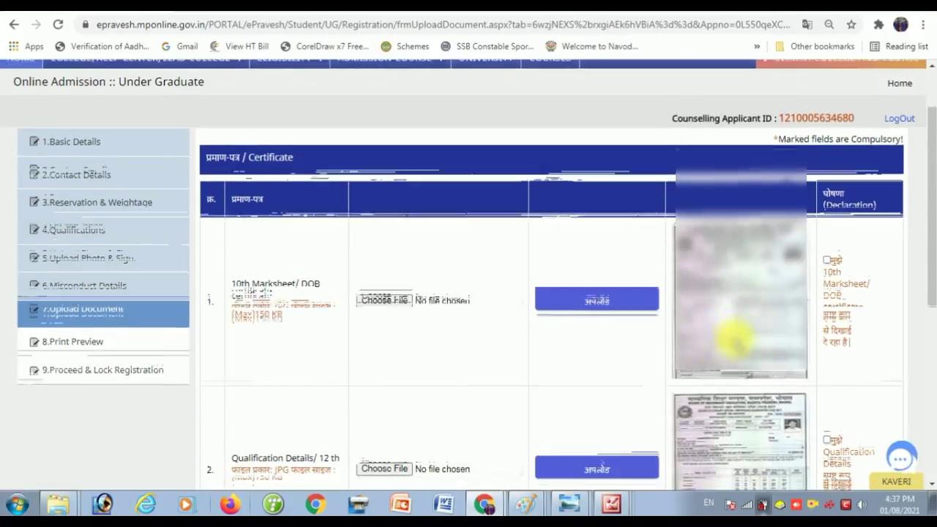
pyautogui.scroll(-1, 734, 338)
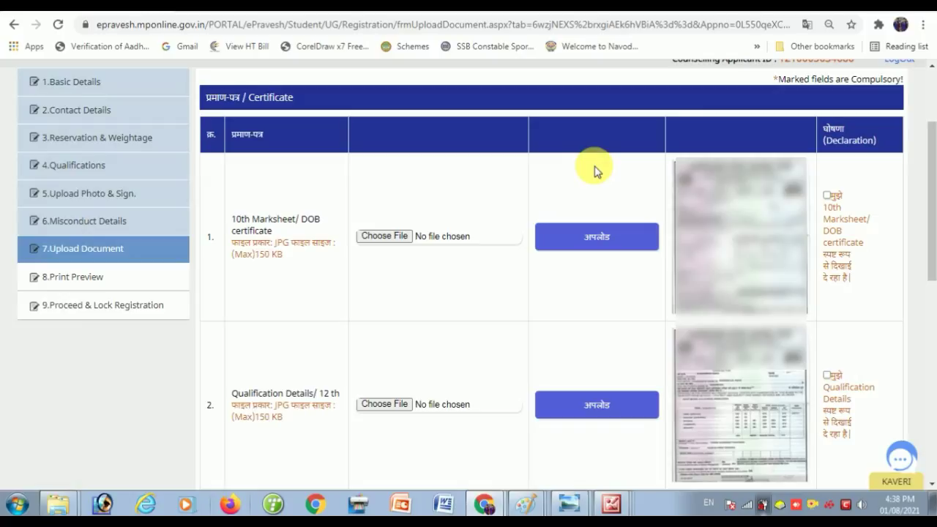
pyautogui.click(827, 196)
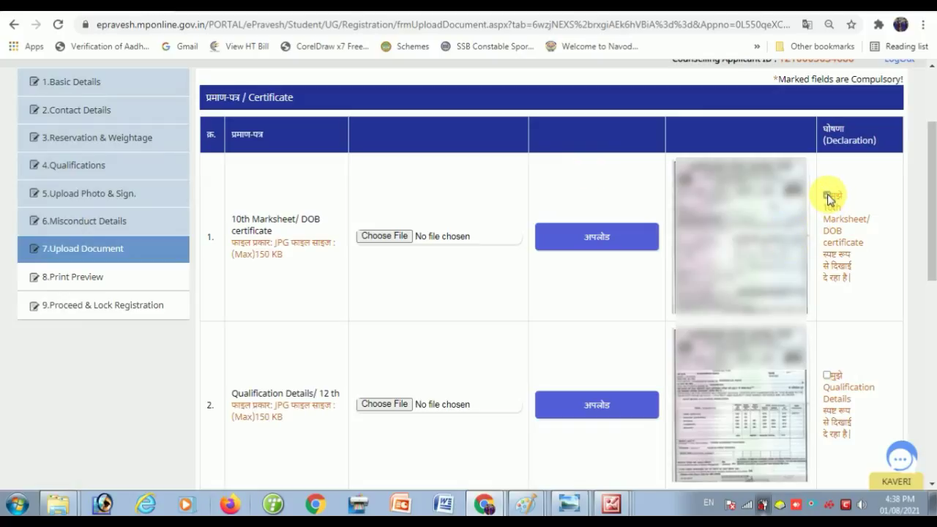
pyautogui.click(826, 376)
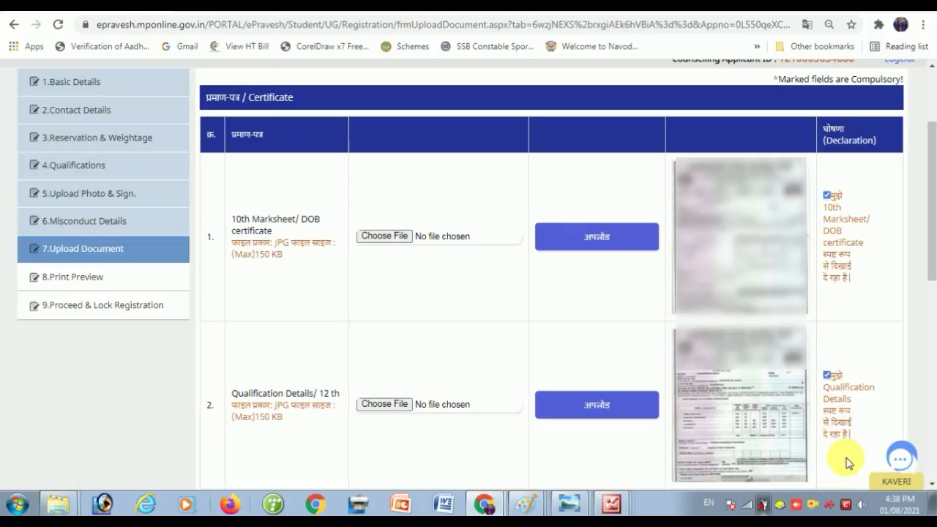
pyautogui.scroll(-7, 845, 461)
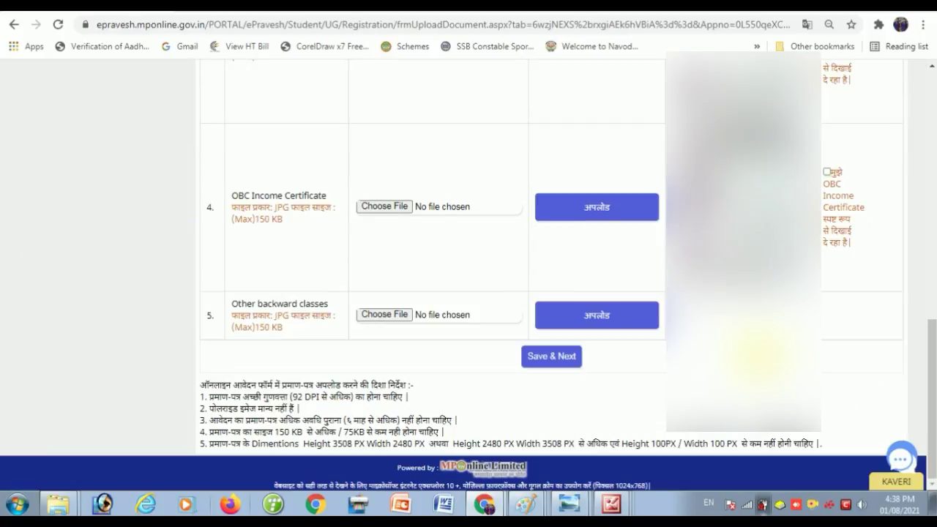
pyautogui.click(553, 358)
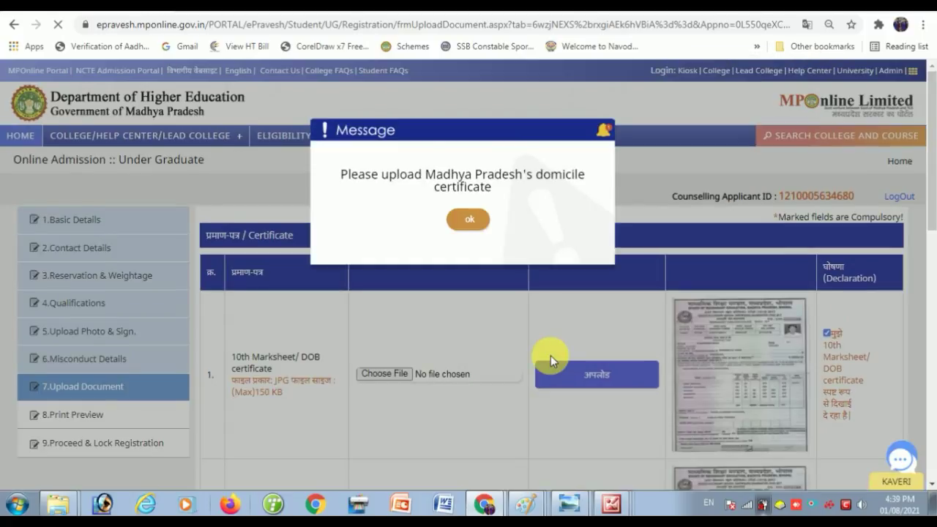
# - Dismiss the 'Please upload domicile certificate' warning to reach the Print Preview
pyautogui.press('Return')
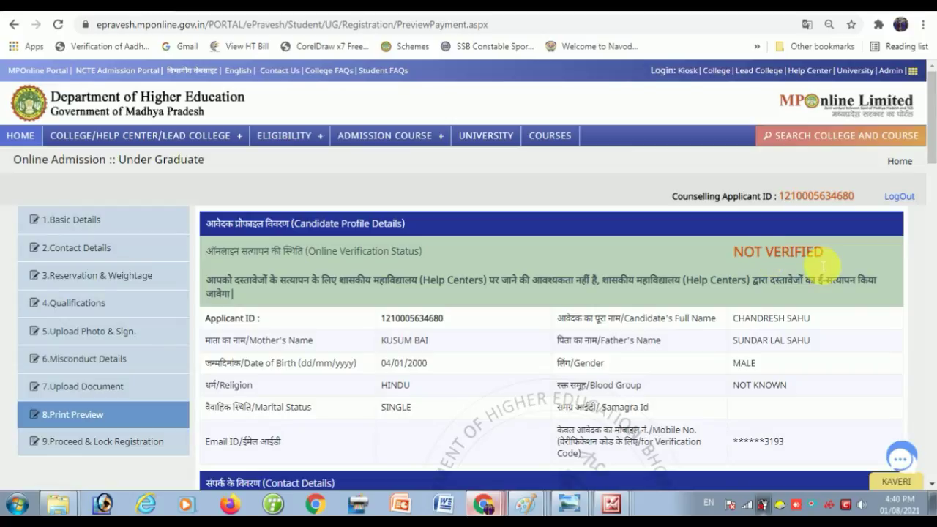
# - Scroll through the print preview of the candidate profile
pyautogui.scroll(-3, 812, 263)
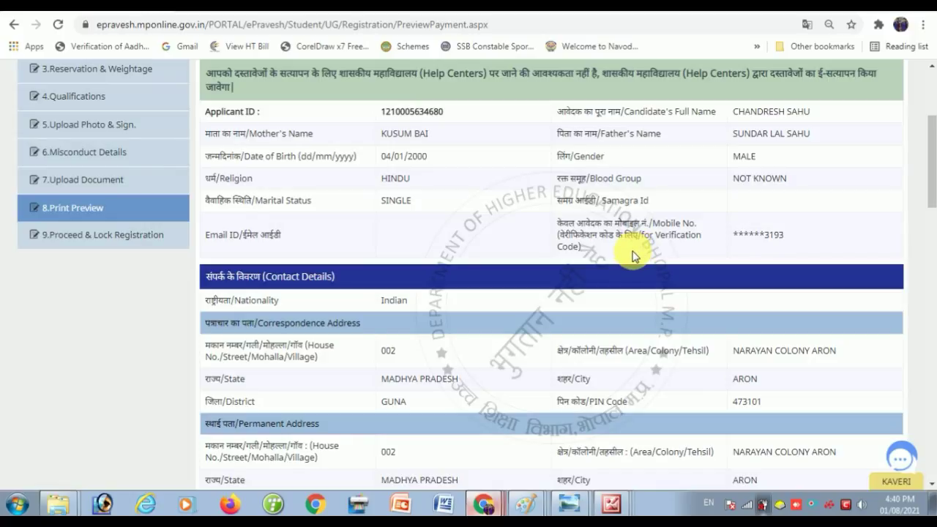
pyautogui.scroll(-3, 341, 174)
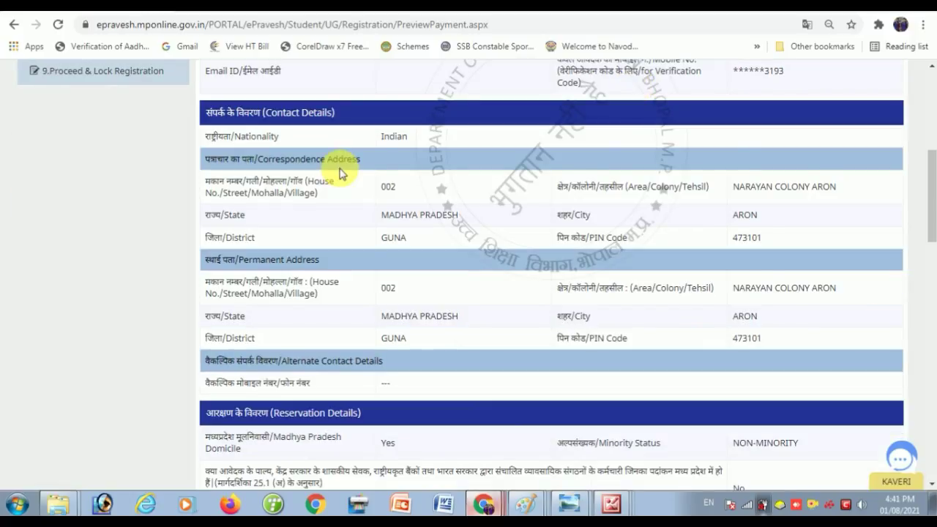
pyautogui.scroll(-3, 352, 174)
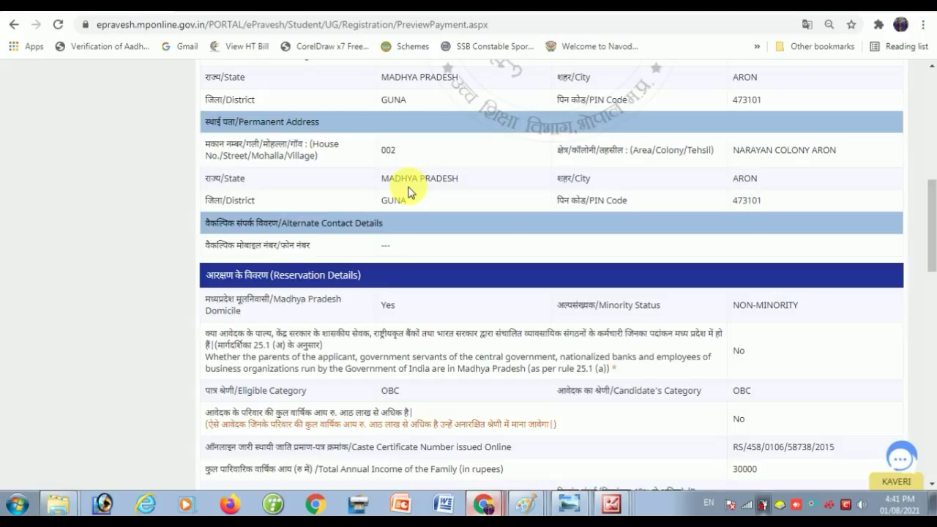
pyautogui.scroll(-15, 408, 190)
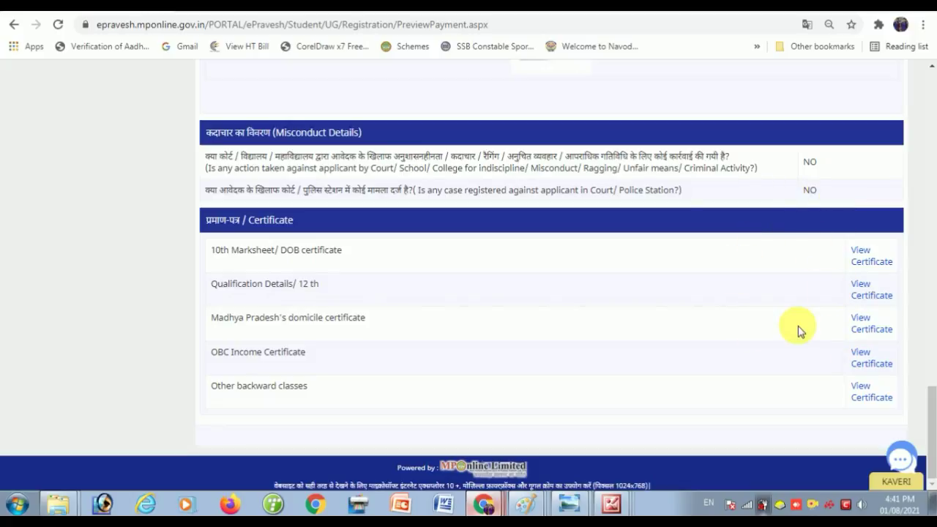
pyautogui.scroll(20, 107, 239)
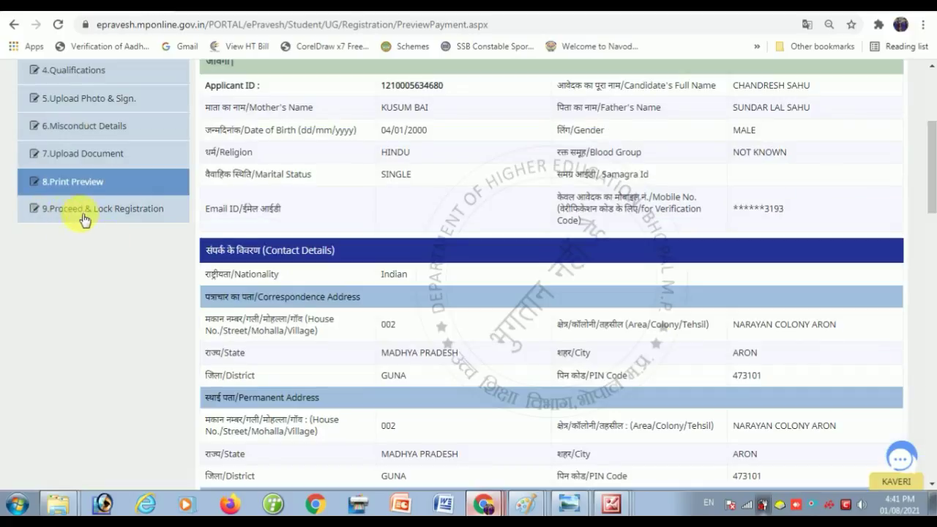
pyautogui.scroll(1, 64, 217)
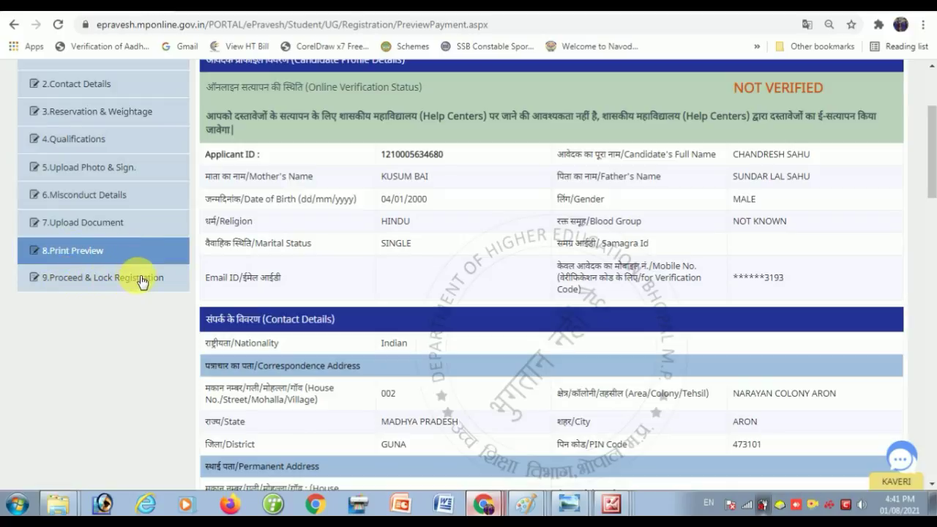
# - Open 9.Proceed & Lock Registration and review the summary down to the certificate list
pyautogui.click(93, 282)
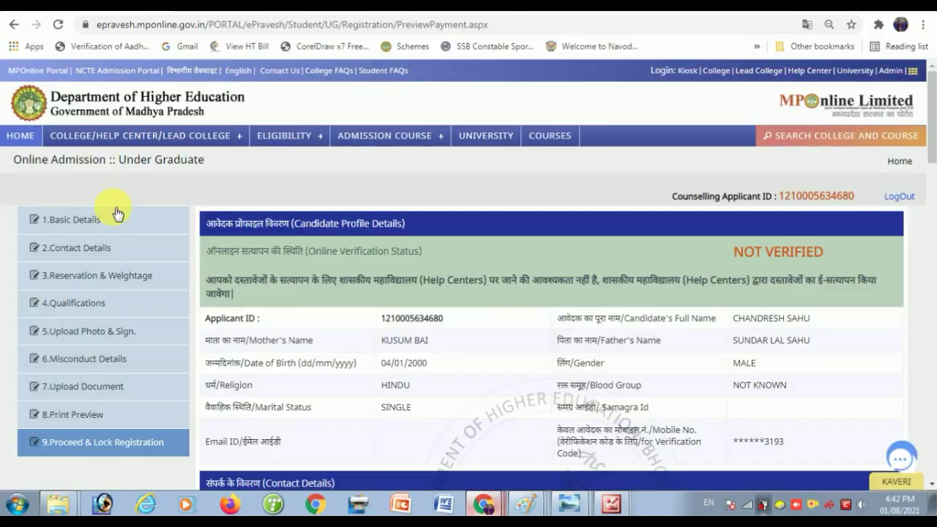
pyautogui.scroll(-1, 120, 211)
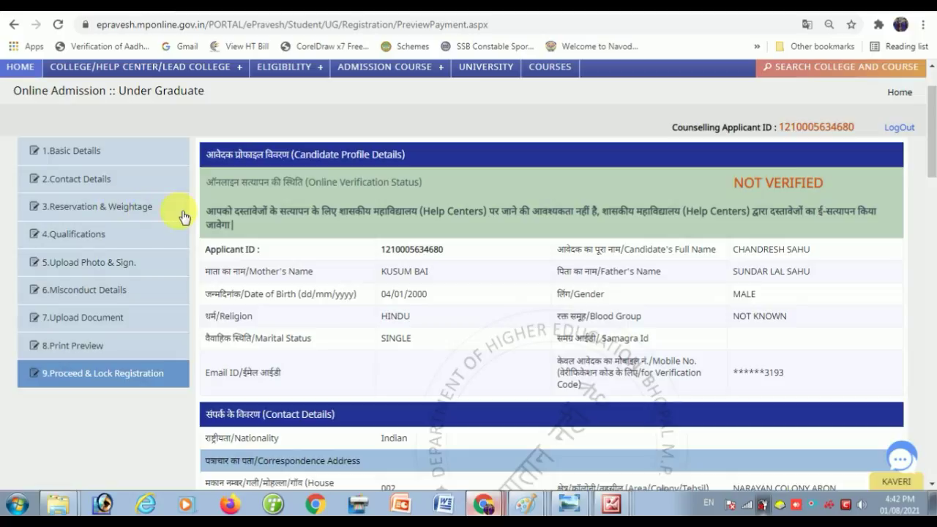
pyautogui.scroll(-1, 184, 217)
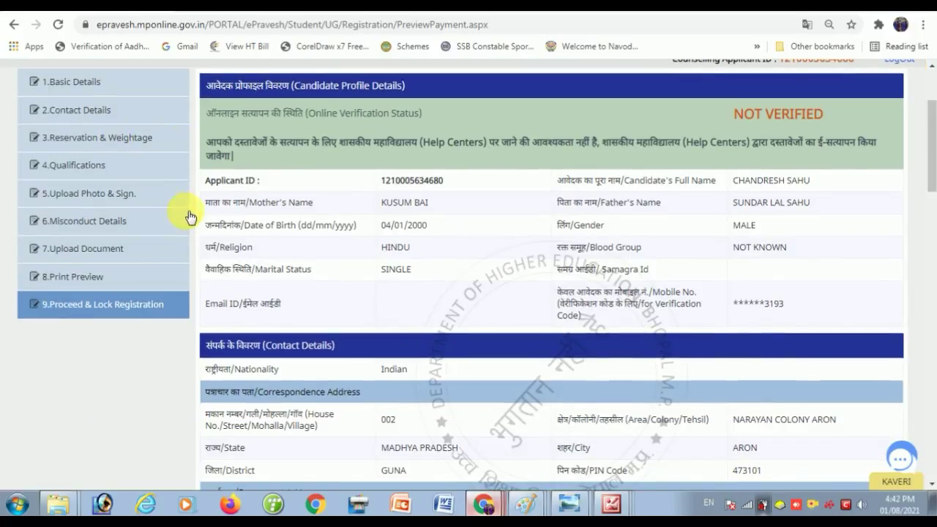
pyautogui.scroll(-8, 494, 198)
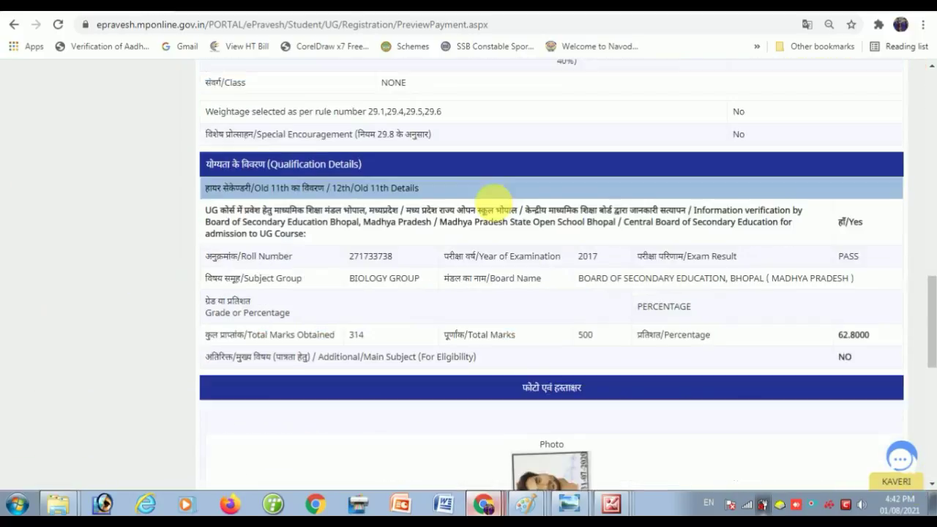
pyautogui.scroll(-8, 494, 198)
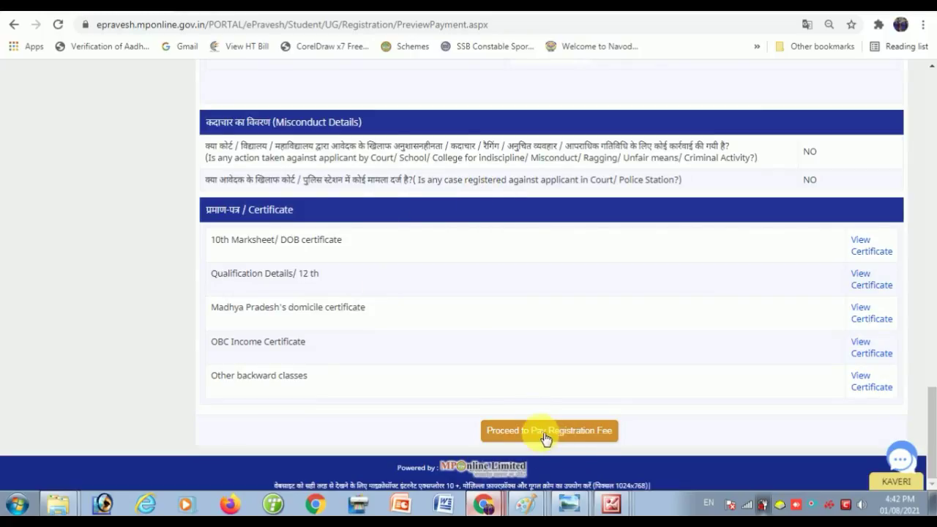
# - Proceed to pay the registration fee and choose Debit / Credit Card payment
pyautogui.click(595, 434)
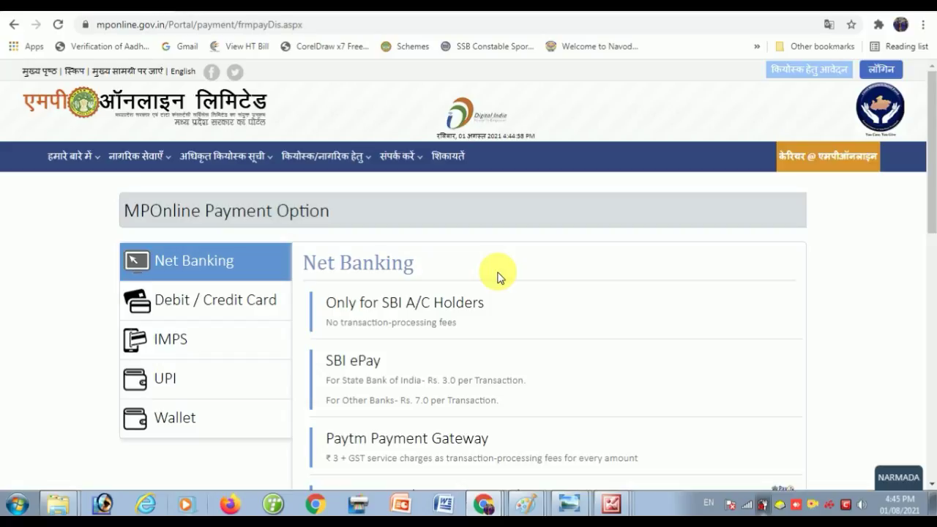
pyautogui.scroll(-1, 347, 234)
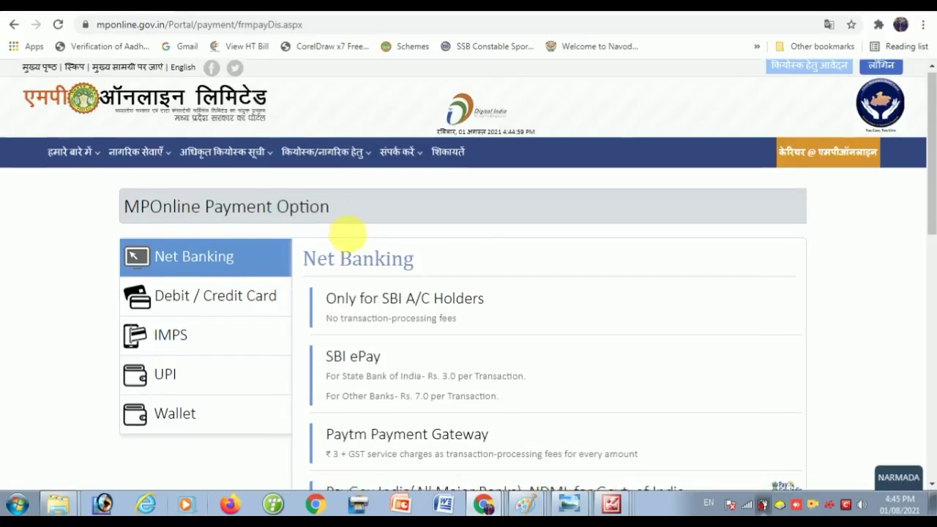
pyautogui.scroll(-2, 347, 235)
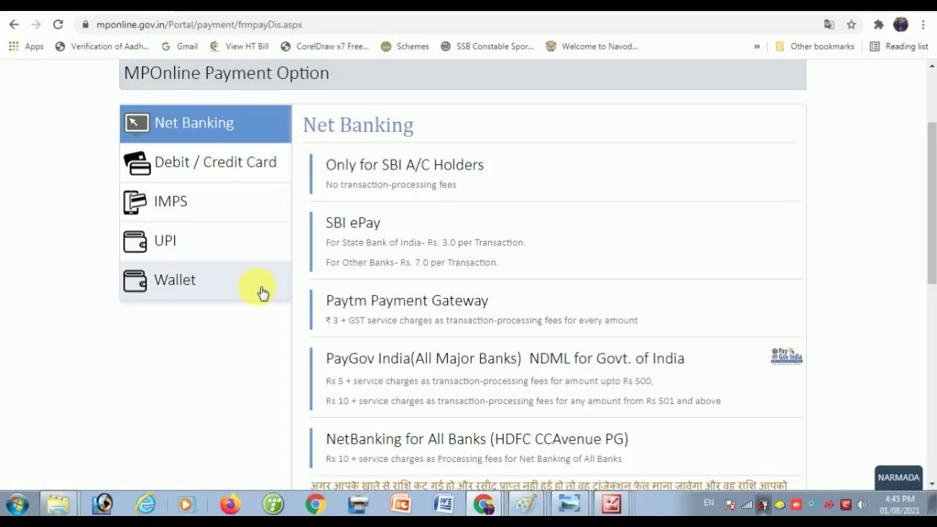
pyautogui.click(210, 163)
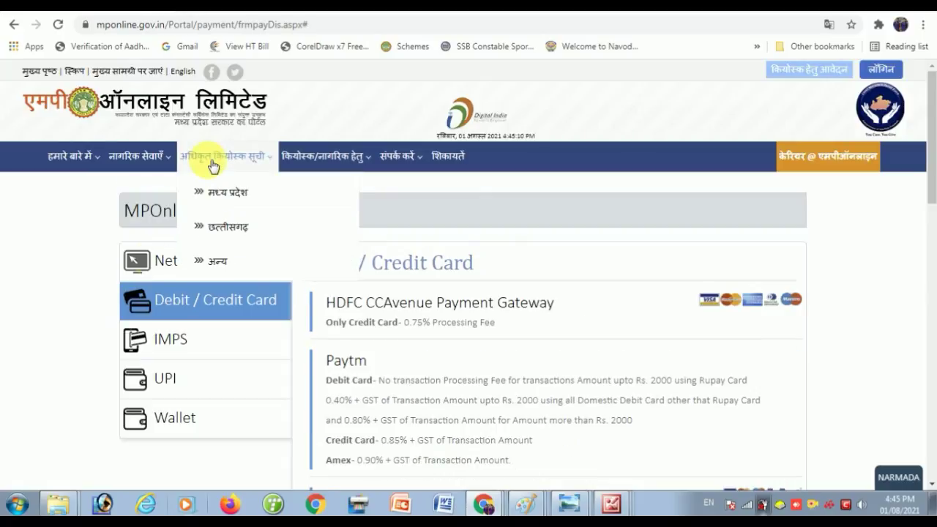
pyautogui.click(196, 309)
# - Select the PayGov India (All Major Banks) gateway and acknowledge the reference-number alert
pyautogui.scroll(-2, 439, 263)
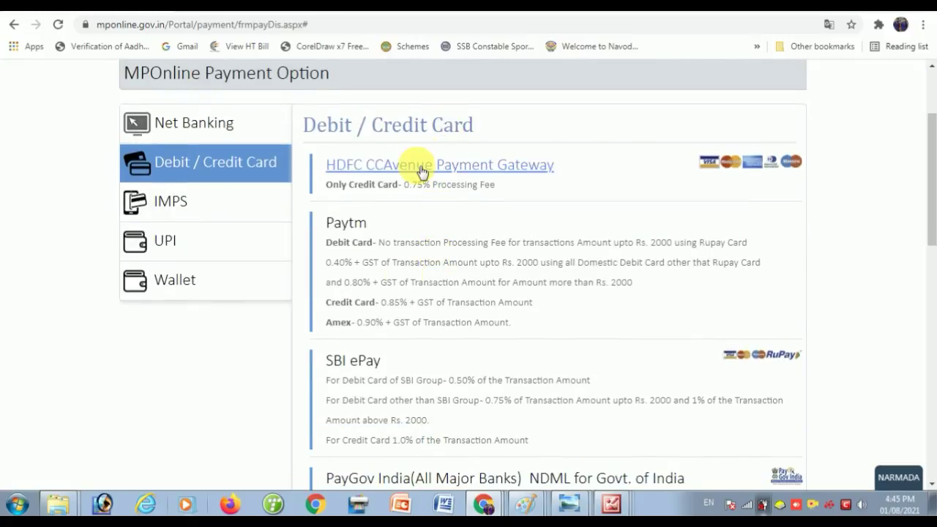
pyautogui.scroll(-1, 366, 364)
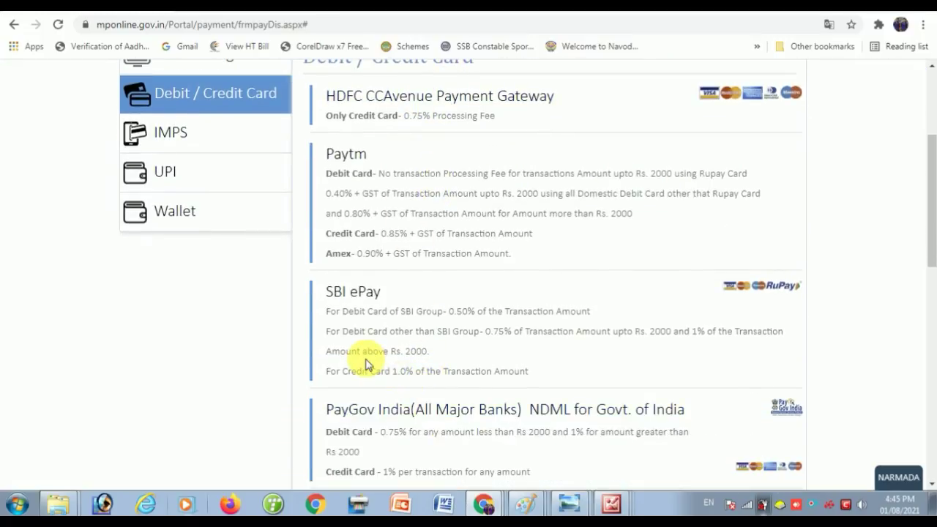
pyautogui.click(512, 411)
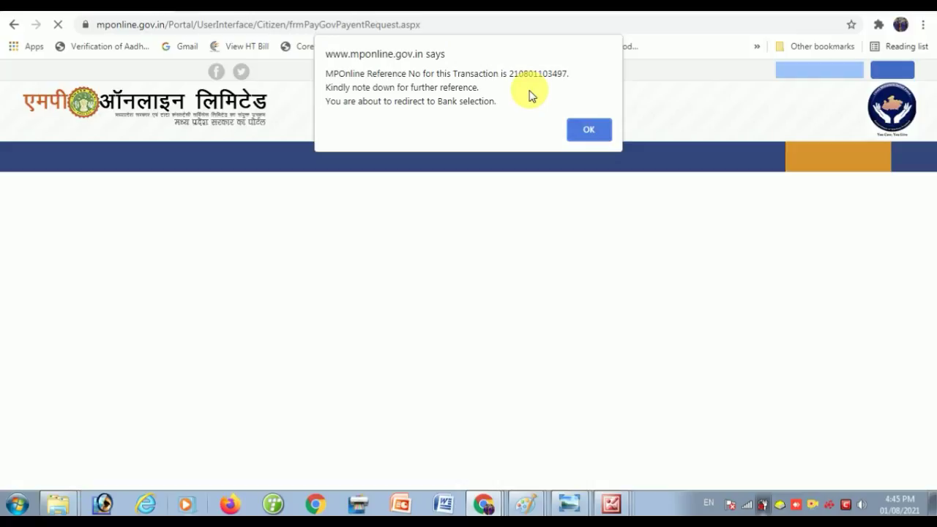
pyautogui.click(589, 133)
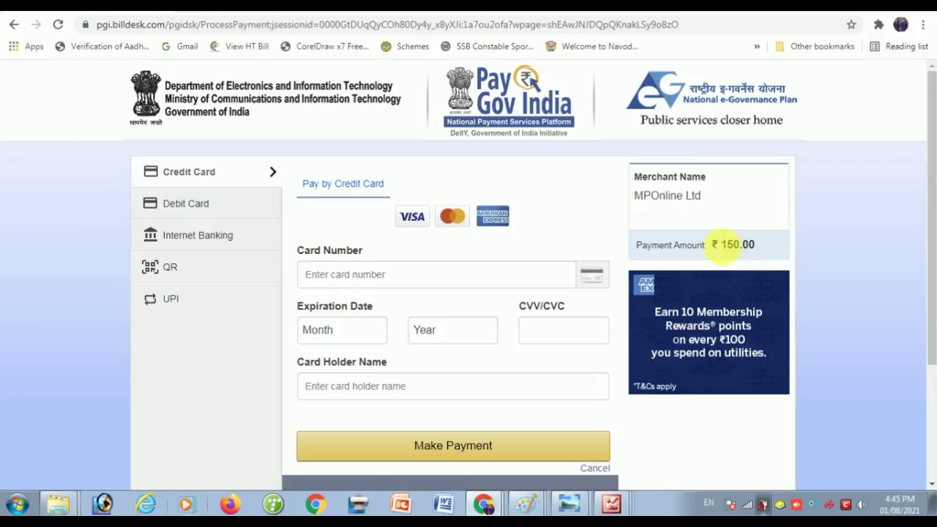
# - Switch the PayGov form to Debit Card, then return to the Online Admission tab
pyautogui.click(188, 205)
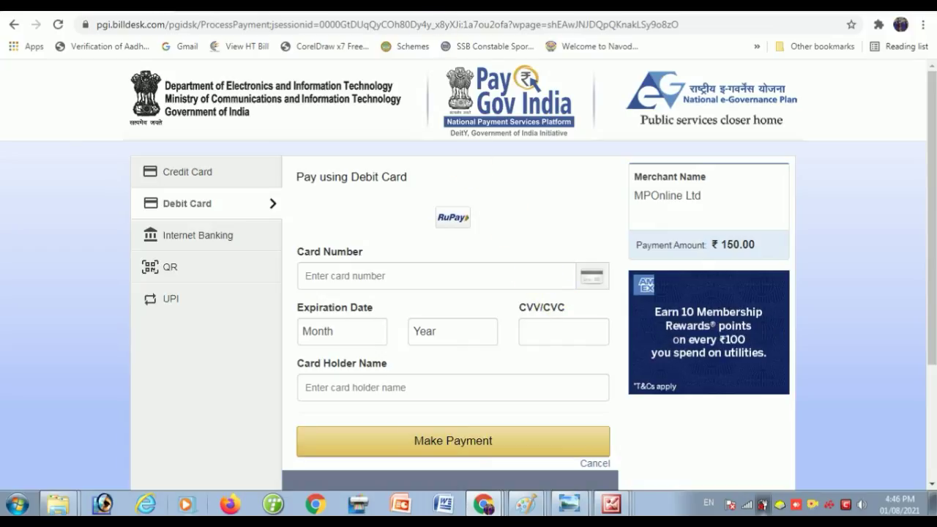
pyautogui.click(420, 10)
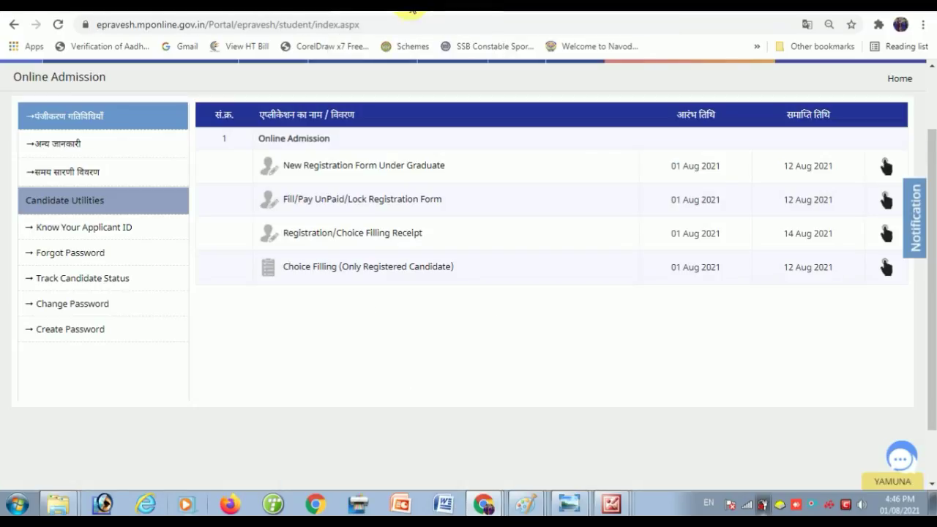
# - Open Under Graduate Choice Filling, answer the 5 + 2 captcha with 7, then open COURSES
pyautogui.scroll(2, 322, 165)
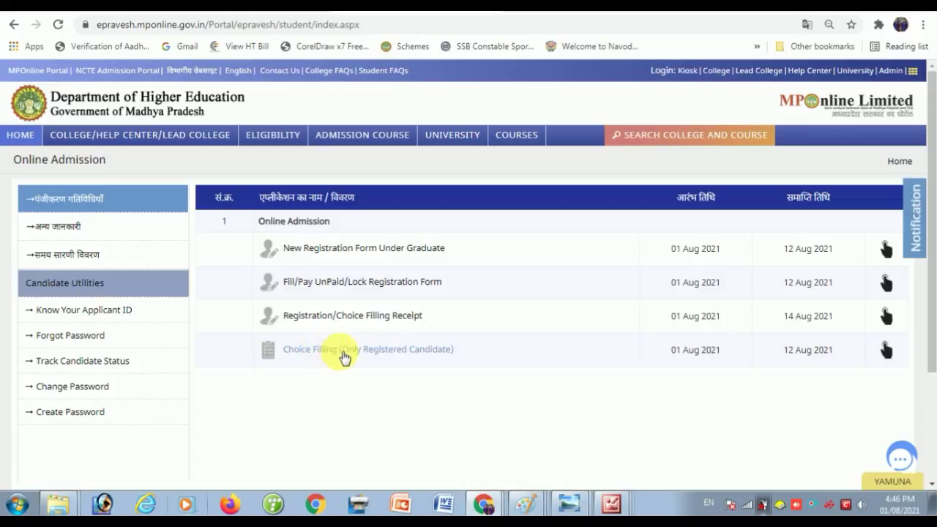
pyautogui.click(325, 353)
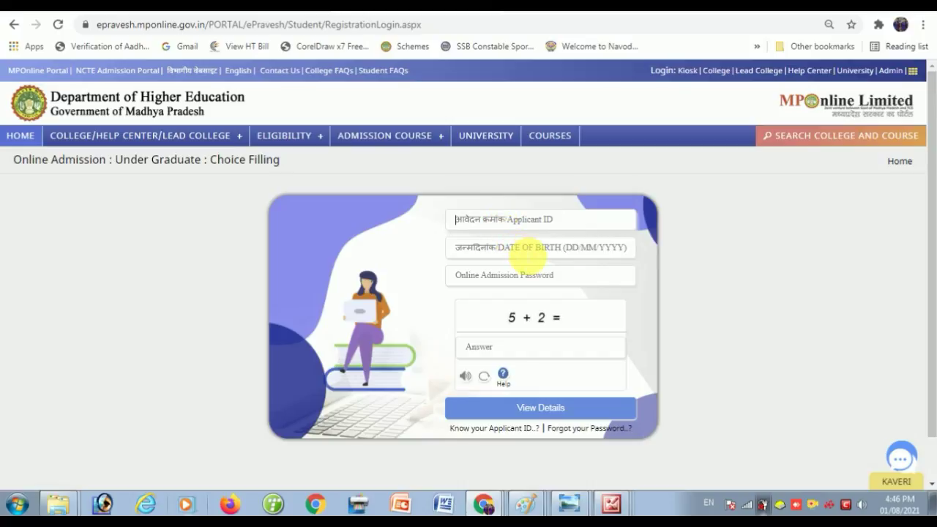
pyautogui.click(522, 251)
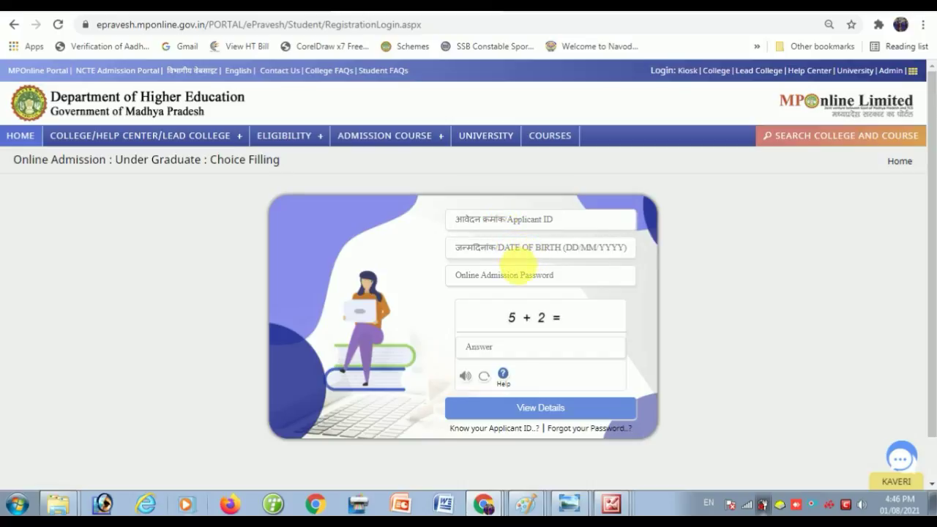
pyautogui.click(524, 282)
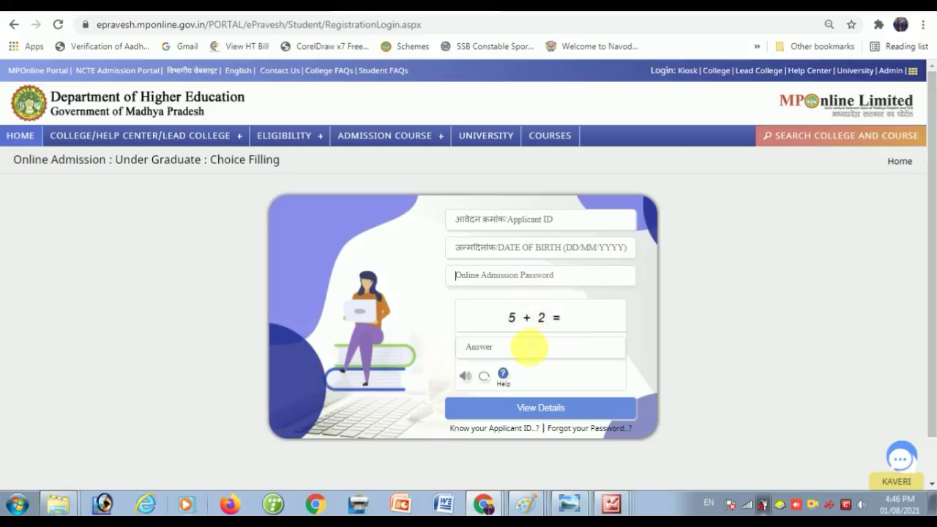
pyautogui.click(528, 350)
pyautogui.write('7')
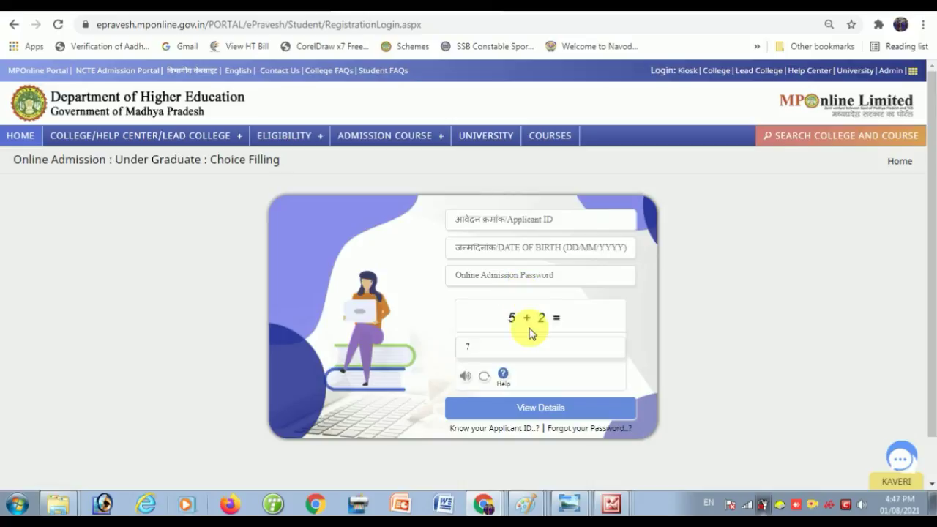
pyautogui.click(553, 136)
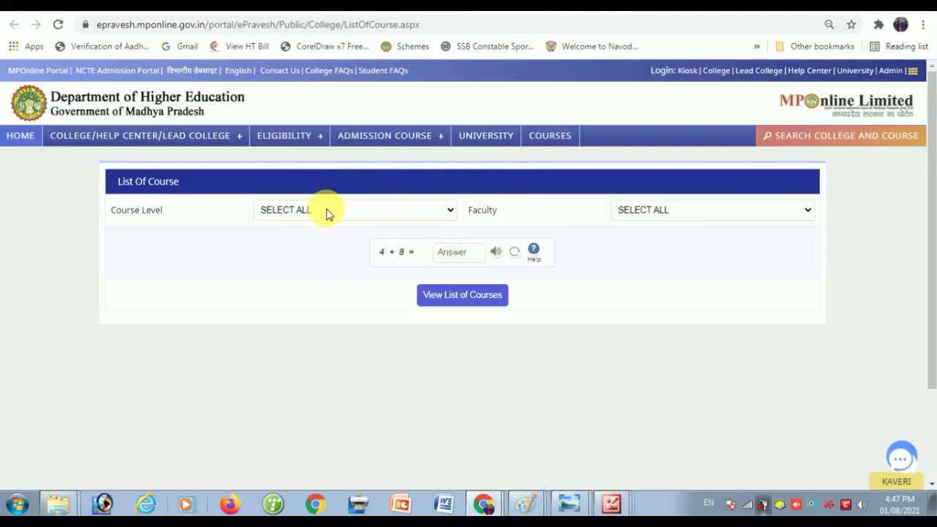
# - List the courses for Course Level UNDER GRADUATE and Faculty ARTS, with captcha 12, and scroll through the results
pyautogui.click(327, 214)
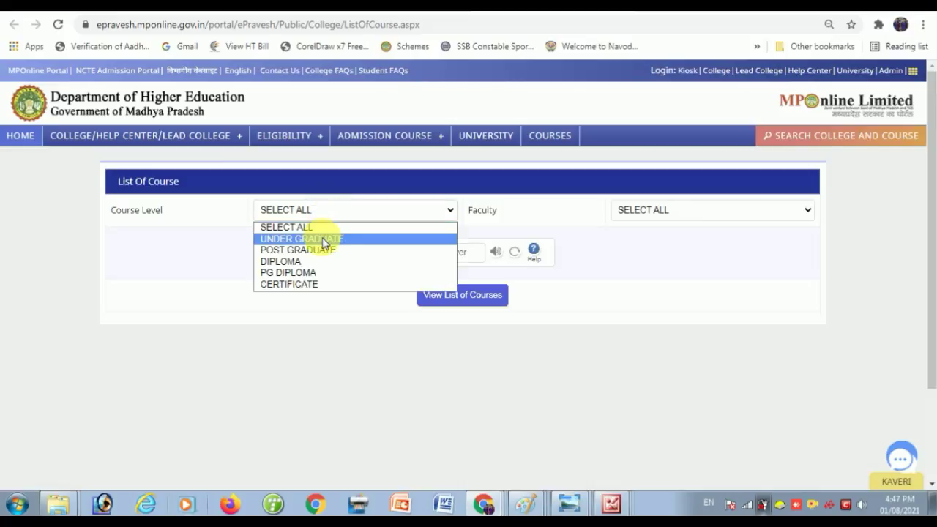
pyautogui.click(323, 242)
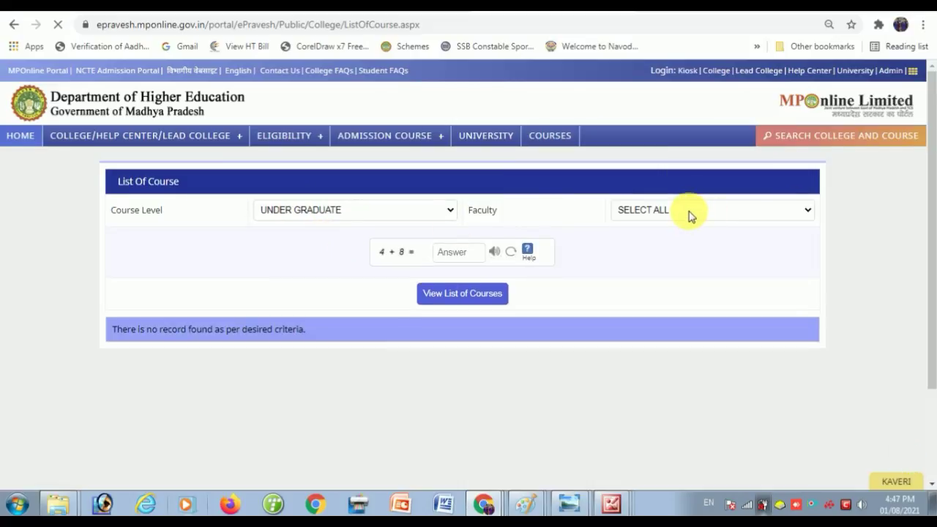
pyautogui.click(689, 212)
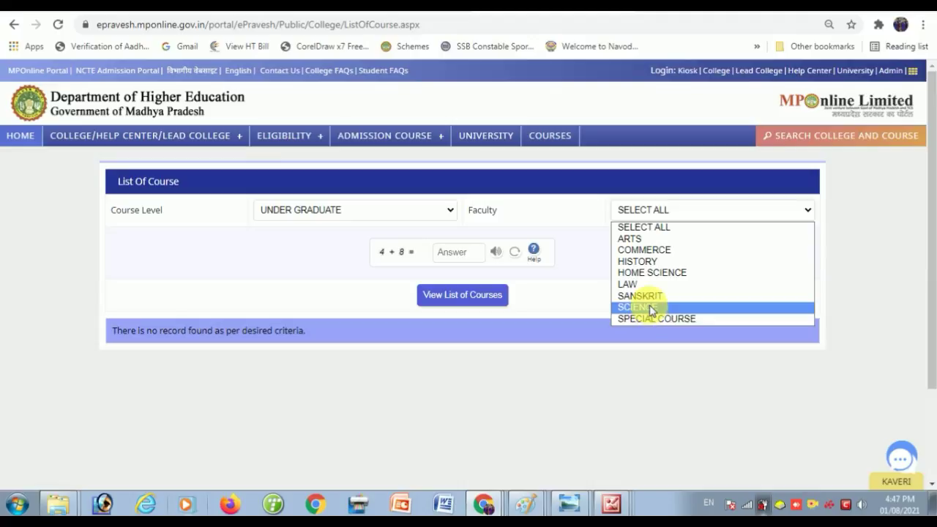
pyautogui.click(643, 240)
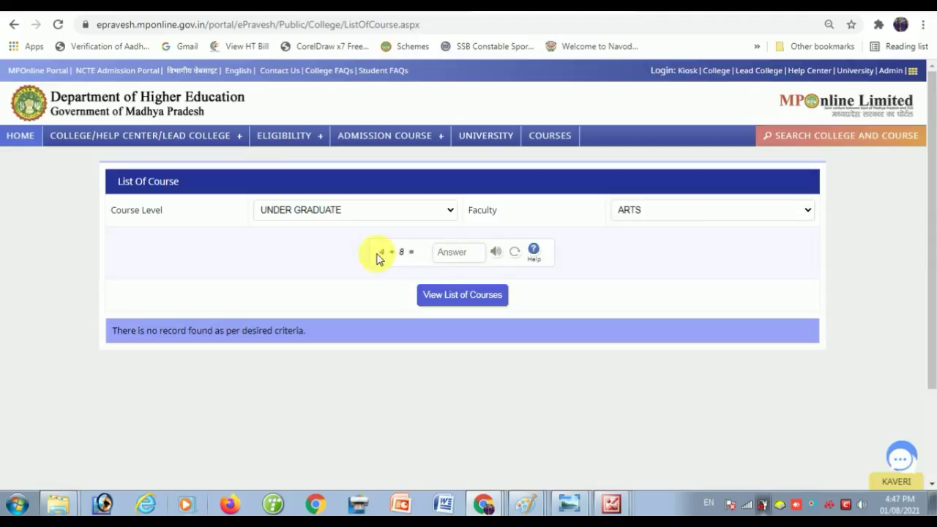
pyautogui.write('12')
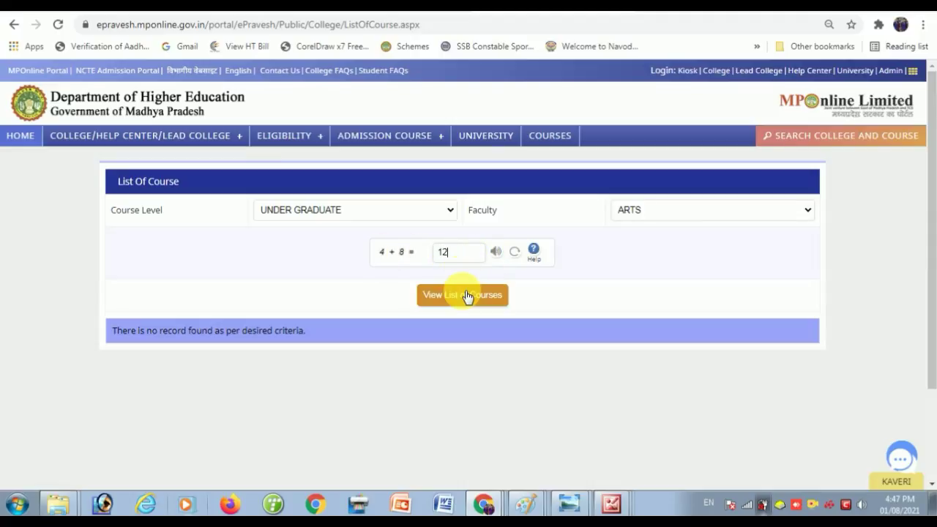
pyautogui.click(467, 295)
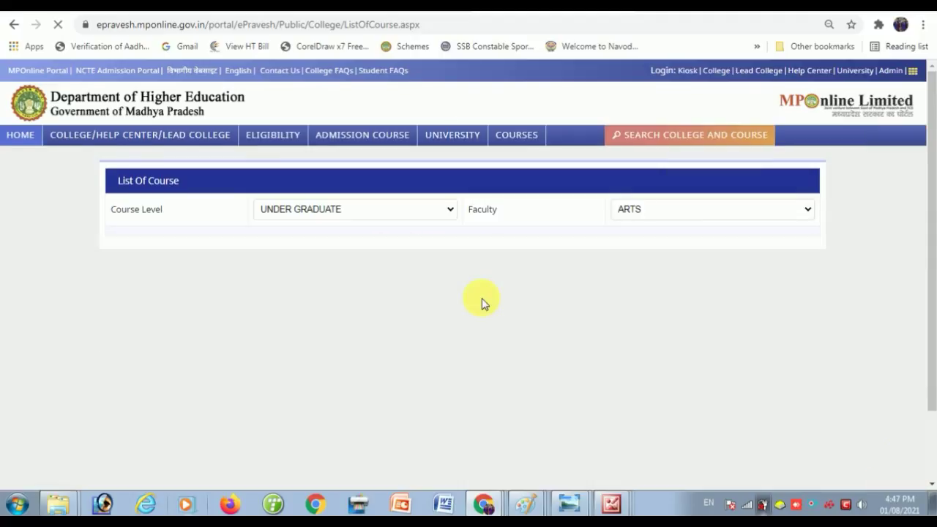
pyautogui.scroll(-1, 253, 387)
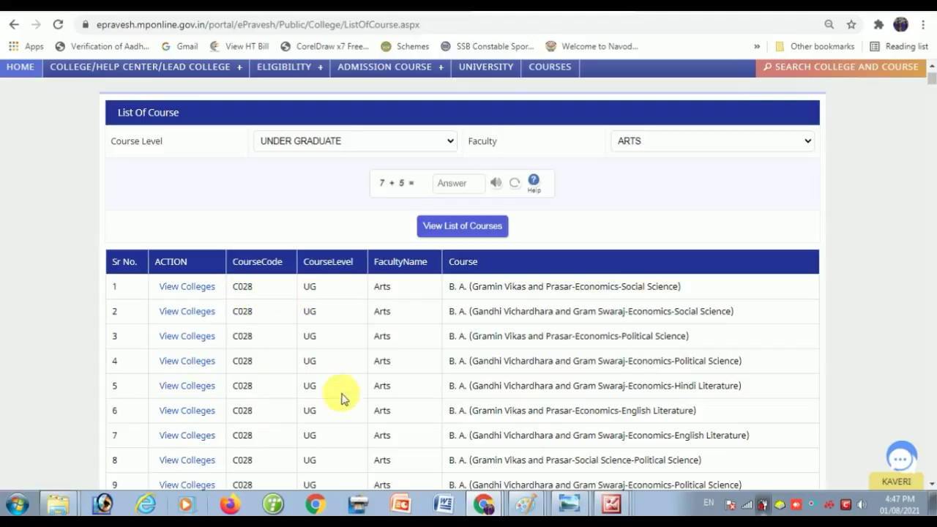
pyautogui.scroll(-1, 513, 340)
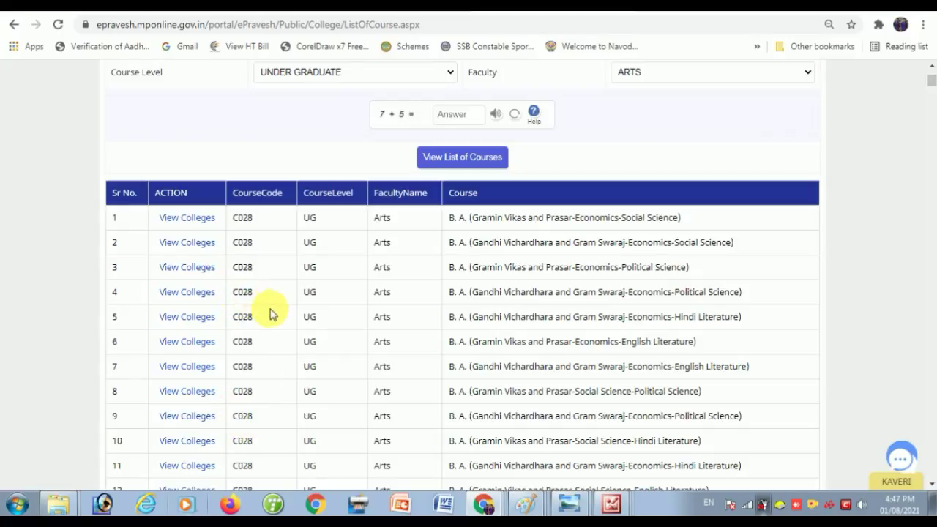
pyautogui.scroll(2, 265, 313)
# - Switch to the Dev Online Help YouTube channel's browser tab
pyautogui.moveTo(151, 134)
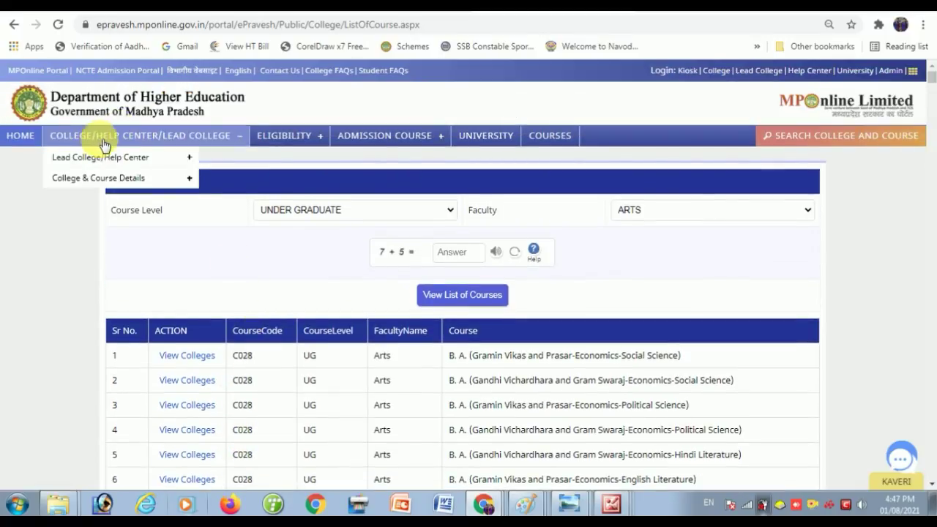
pyautogui.moveTo(117, 178)
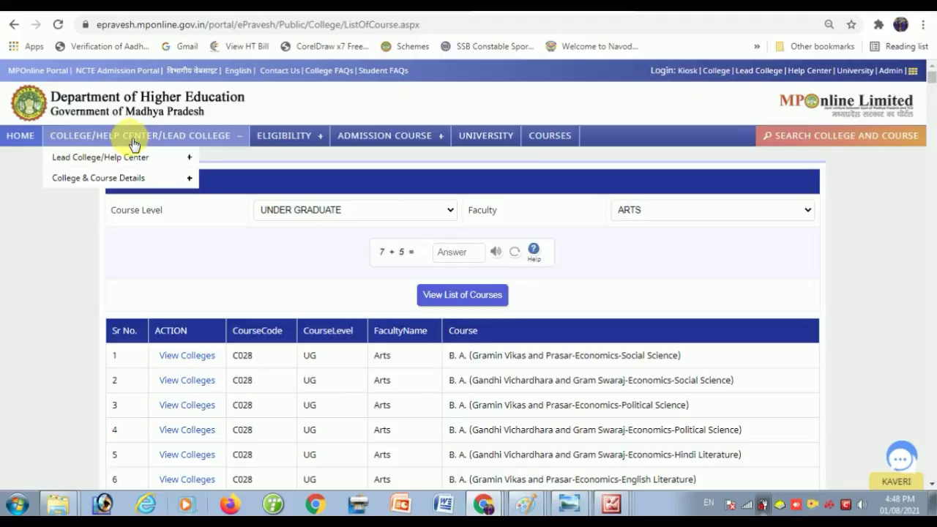
pyautogui.moveTo(292, 126)
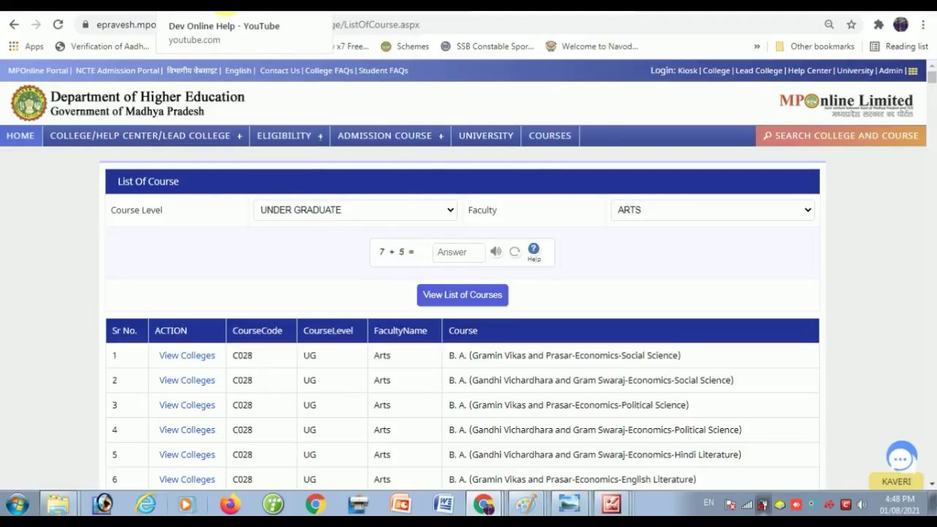
pyautogui.click(225, 11)
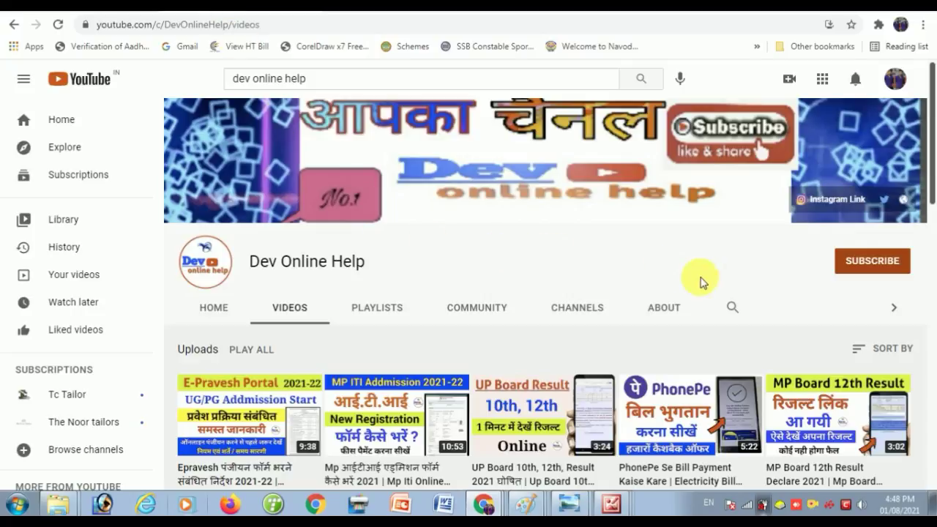